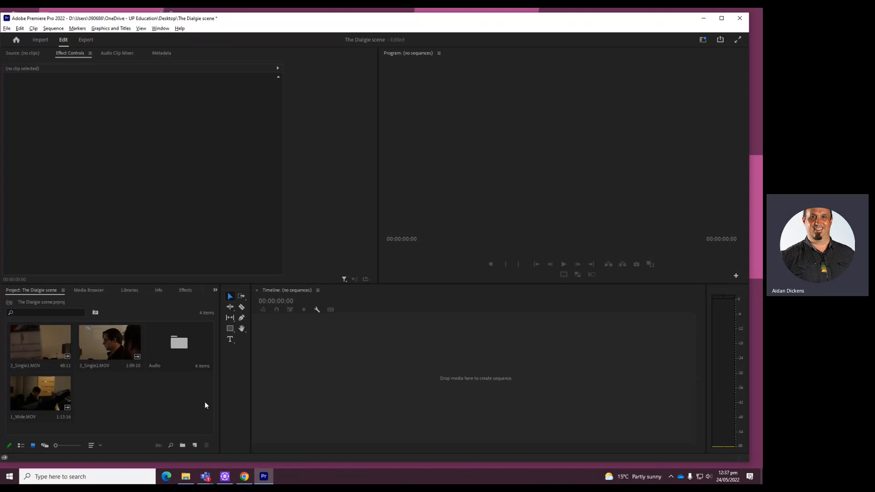
Step: Preview 1_Wide.MOV in the Source monitor, playing the opening, the slate section and the dialogue section of the take
double_click(54, 390)
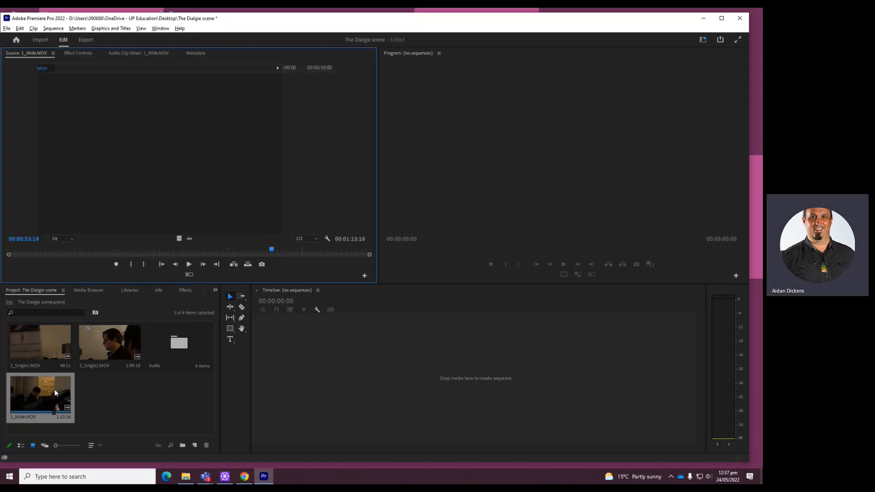
left_click_drag(191, 246, 22, 251)
key("space")
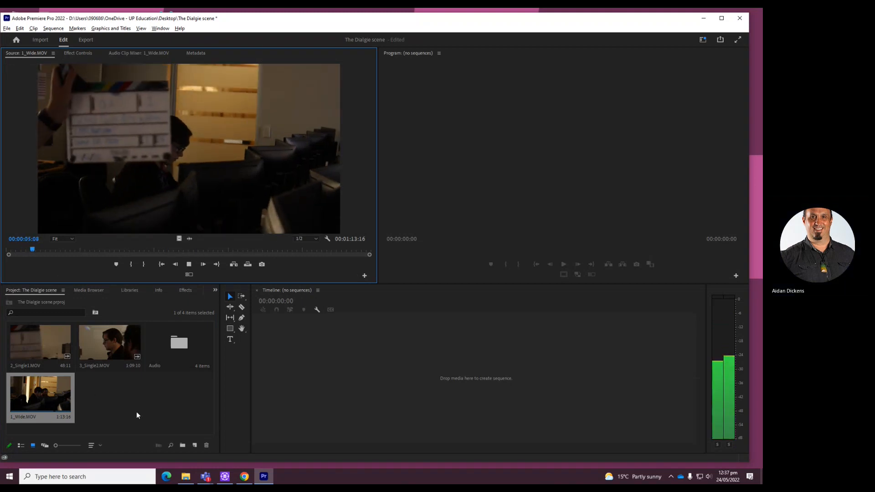
key("space")
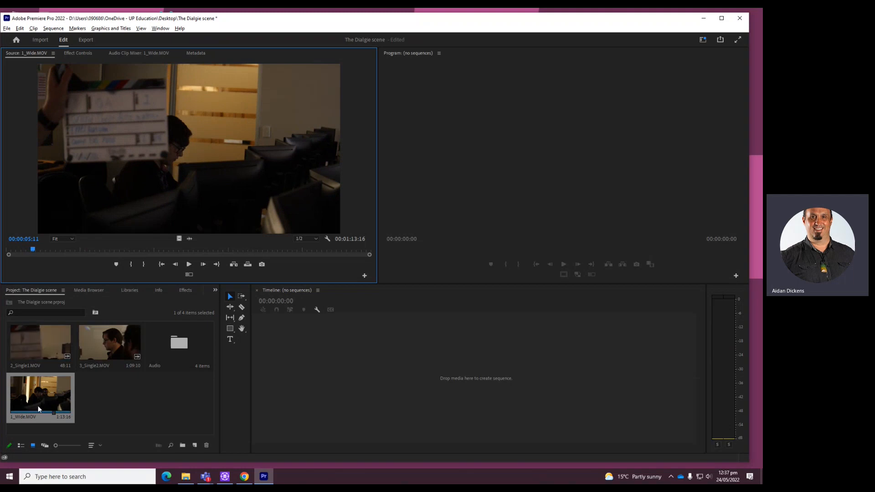
left_click_drag(113, 247, 108, 247)
key("space")
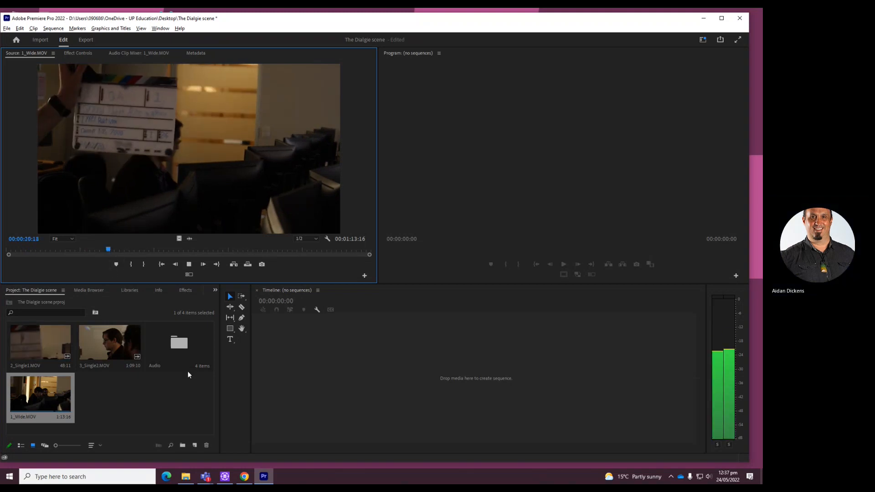
left_click_drag(196, 249, 205, 249)
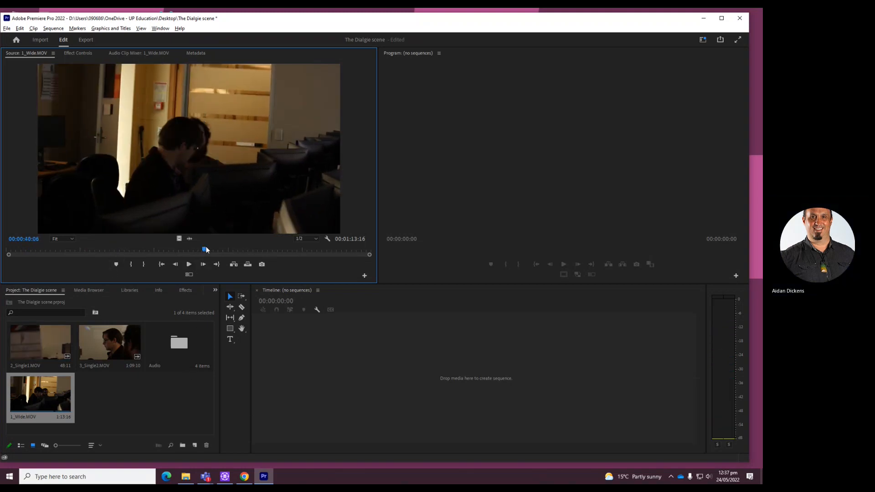
key("space")
key("space")
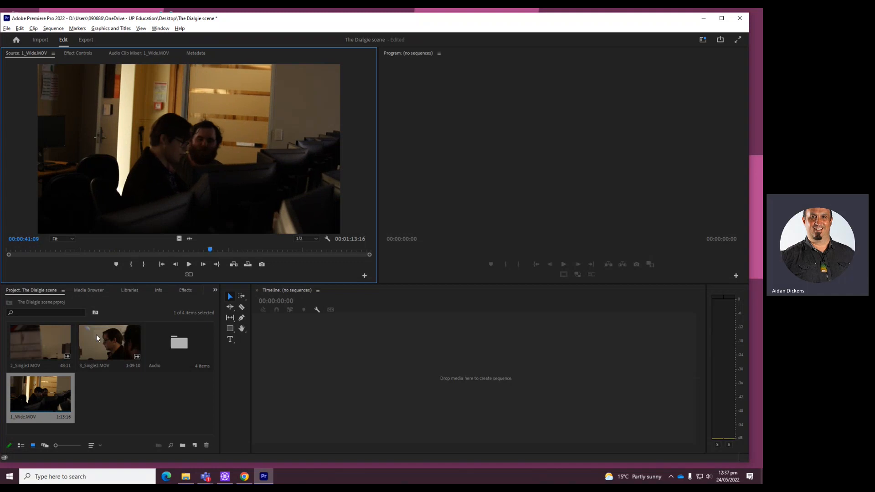
Step: Preview part of 2_Single1.MOV and open 3_Single2.MOV in the Source monitor
double_click(52, 336)
left_click(130, 248)
key("space")
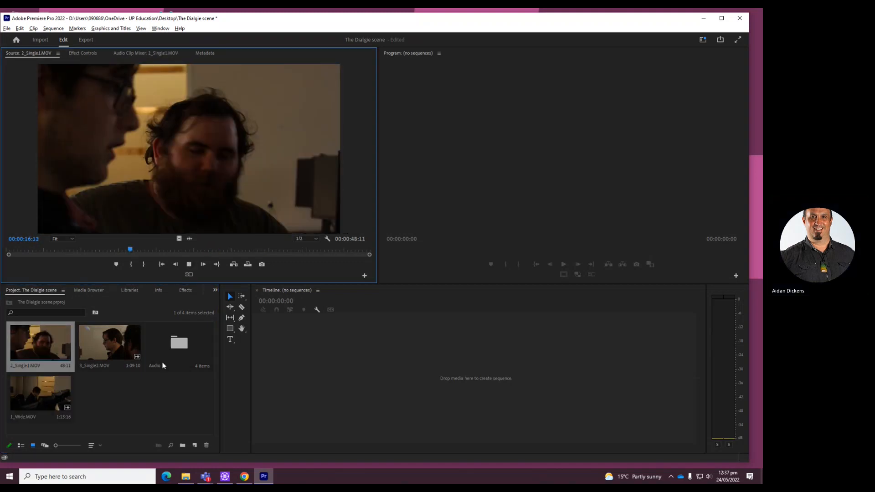
key("space")
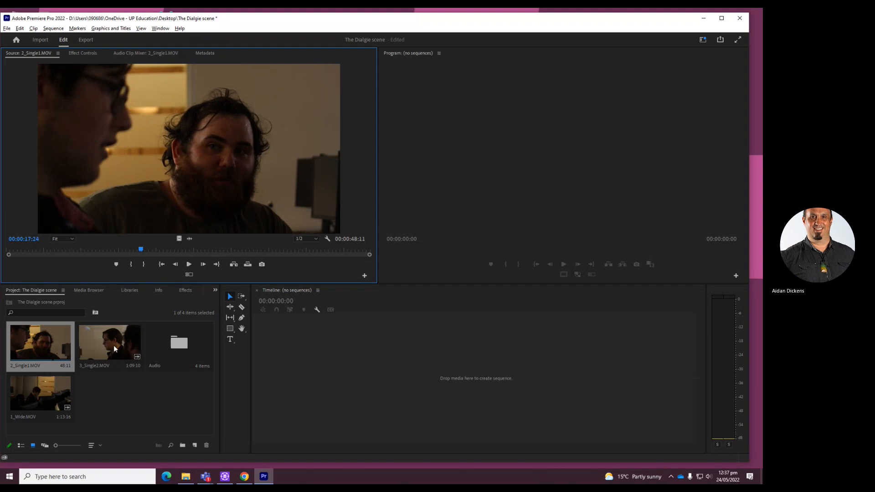
double_click(113, 346)
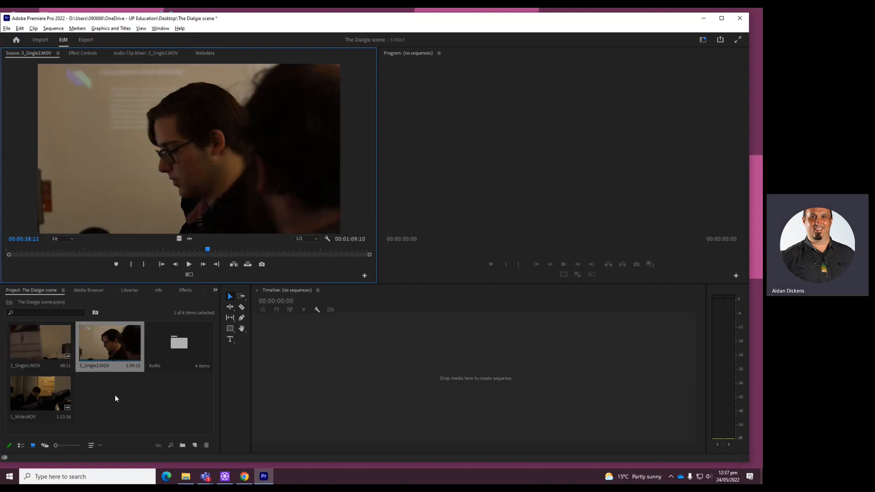
Step: Create a sequence from 1_Wide.MOV and make audio track 1 taller to show its waveform
left_click_drag(44, 387, 374, 367)
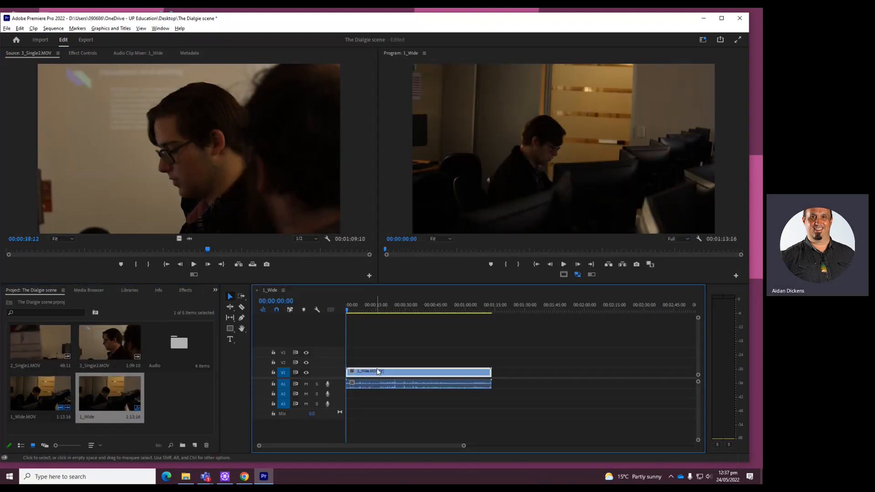
key("backslash")
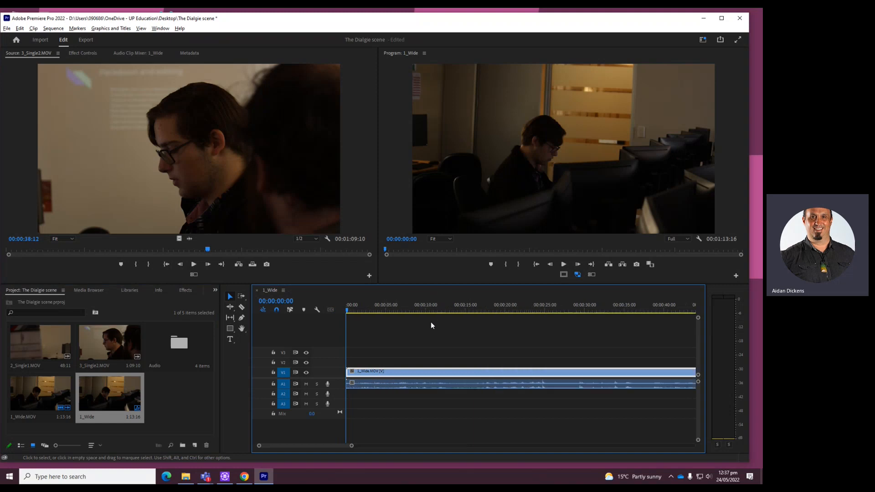
left_click_drag(319, 390, 322, 406)
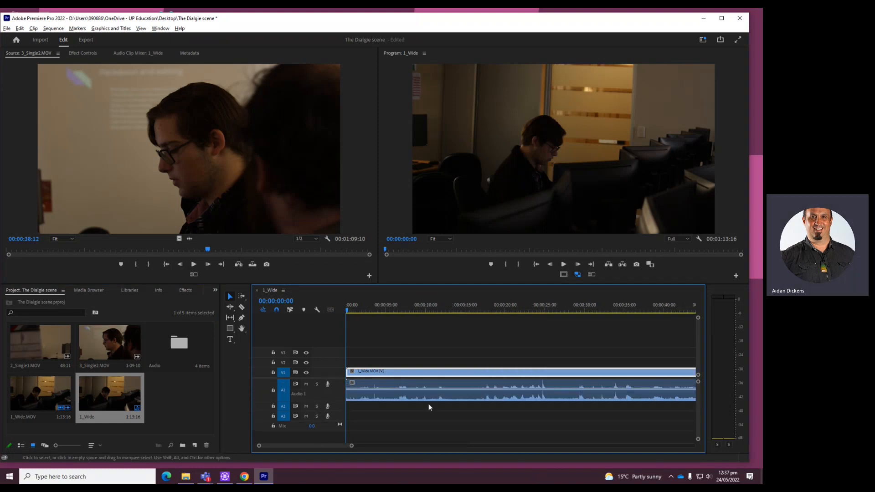
Step: Scrub the sequence to the slate at 00:00:20:14 and raise the computer's speaker volume to 34
left_click_drag(400, 309, 510, 310)
left_click(477, 312)
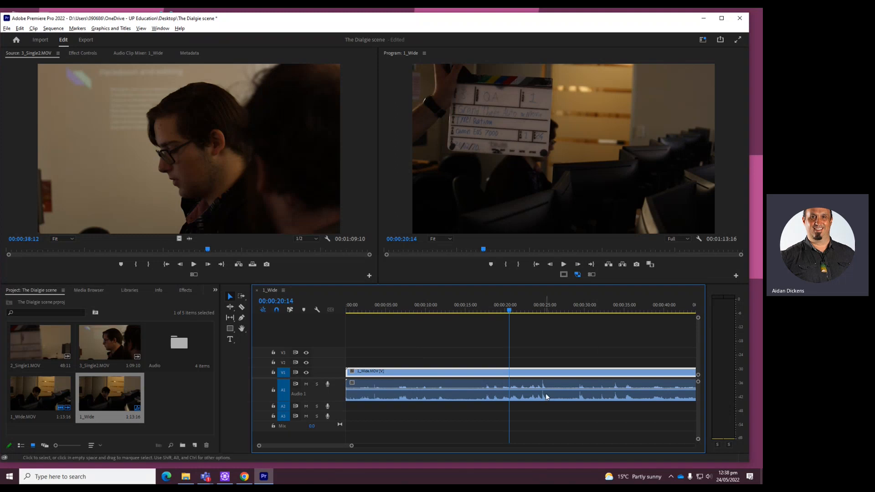
left_click(709, 477)
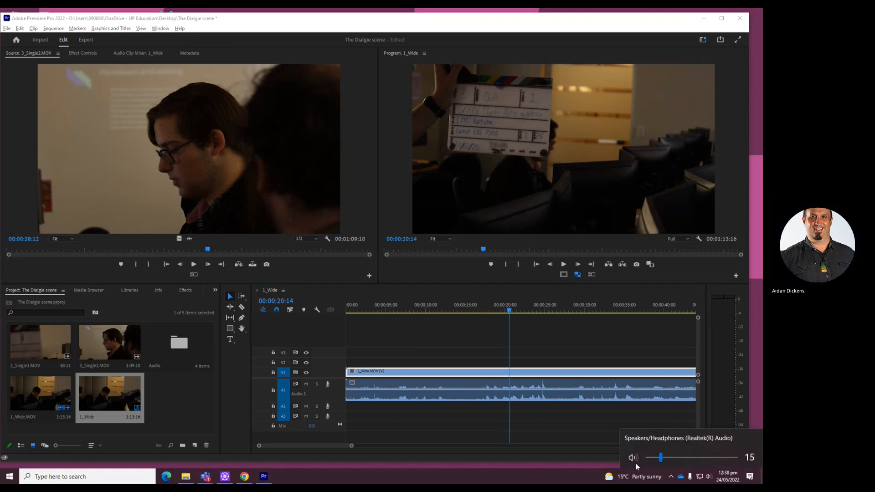
left_click_drag(661, 458, 678, 458)
left_click(708, 477)
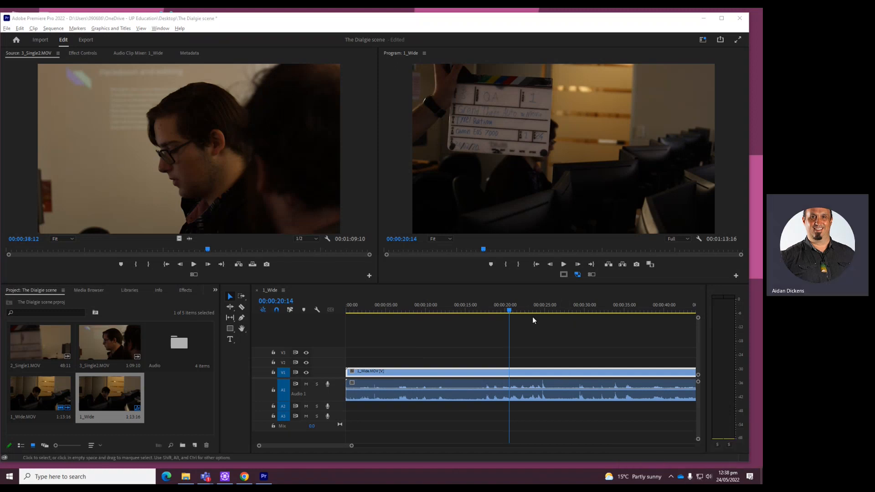
Step: Play the sequence from 00:00:22:10 to listen for the slate clap
left_click_drag(509, 311, 523, 310)
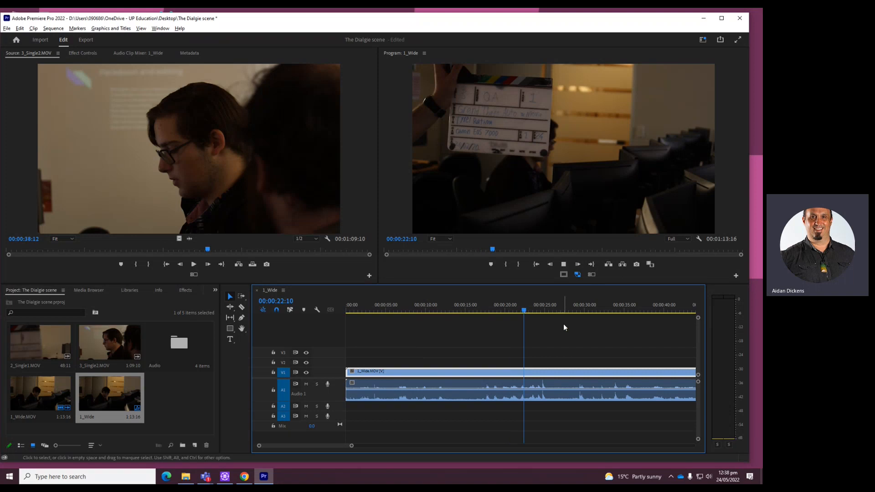
key("space")
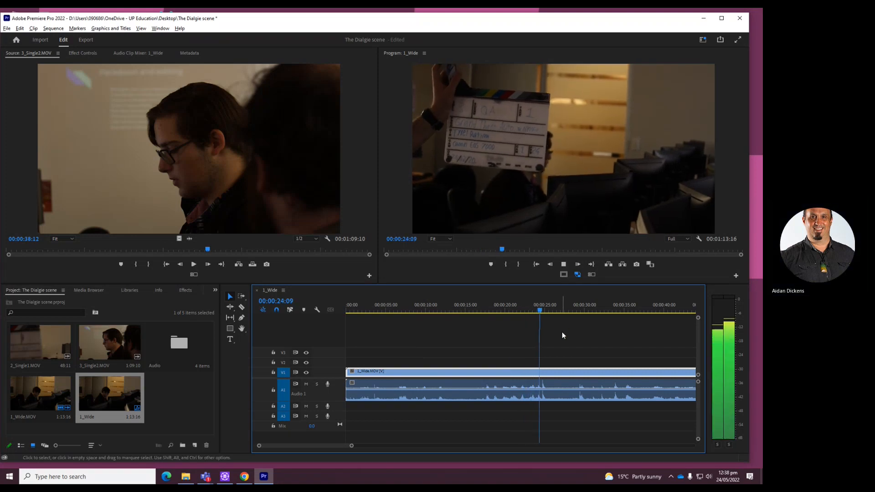
key("space")
Step: Raise the computer's speaker volume to 100 and replay the slate clap in the sequence
left_click(708, 476)
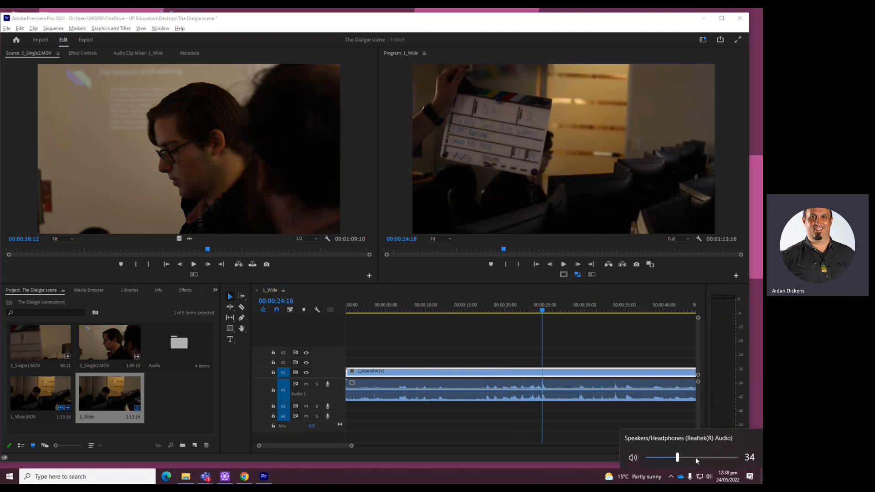
left_click_drag(678, 458, 737, 458)
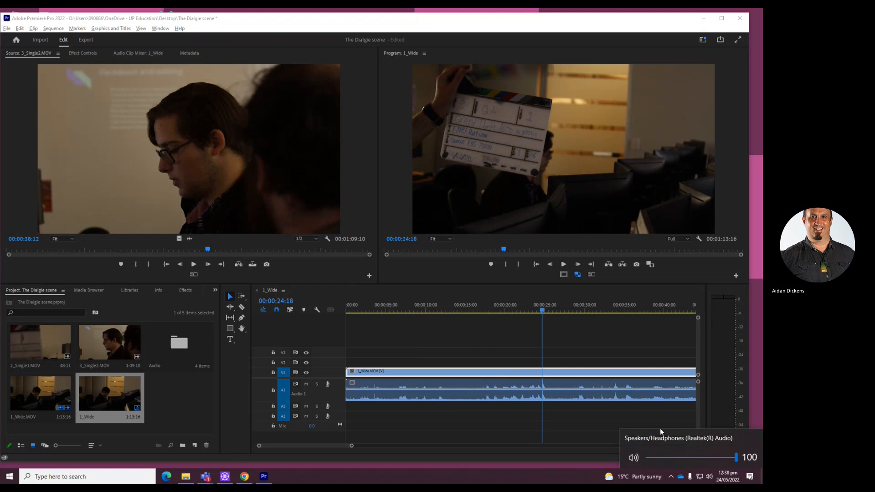
left_click(536, 311)
key("space")
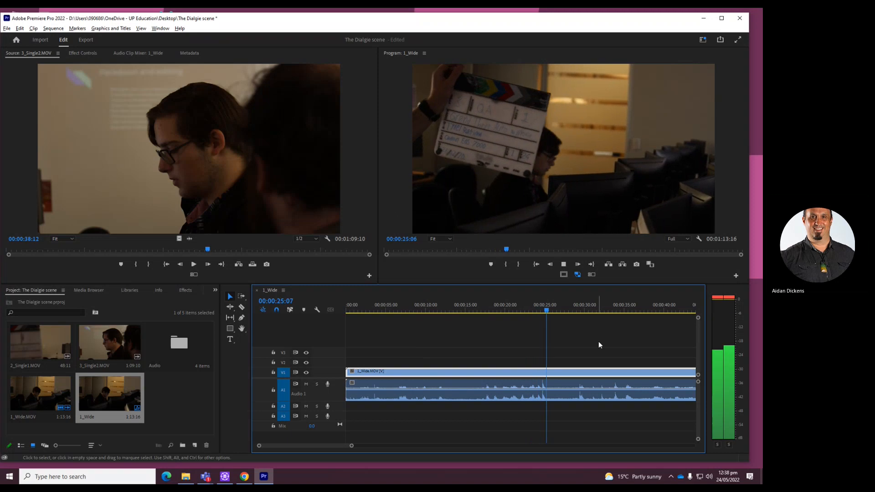
Step: Place the playhead on the clap spike in the 1_Wide.MOV waveform at 00:00:24:20
left_click(543, 312)
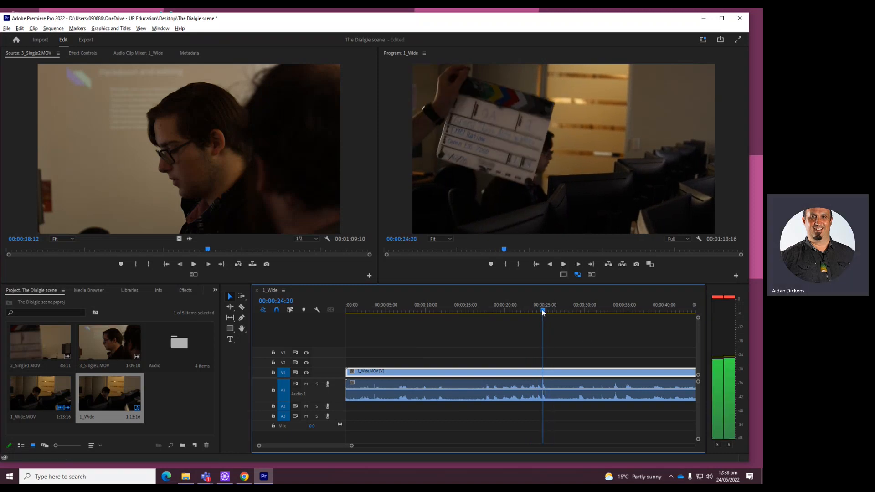
left_click_drag(542, 311, 589, 310)
key("=")
key("=")
key("=")
key("=")
key("=")
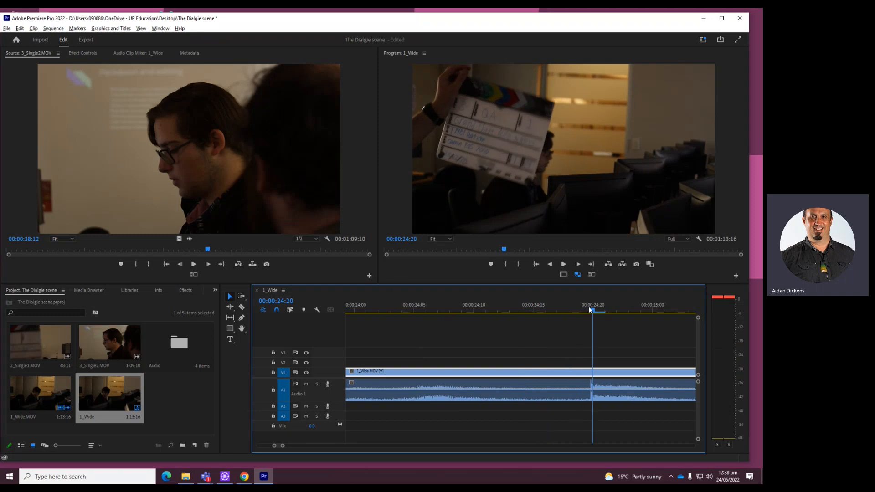
Step: Open the Audio bin and add 1_Wide.wav to audio track 3, starting just after 00:00:24:00
left_click(188, 398)
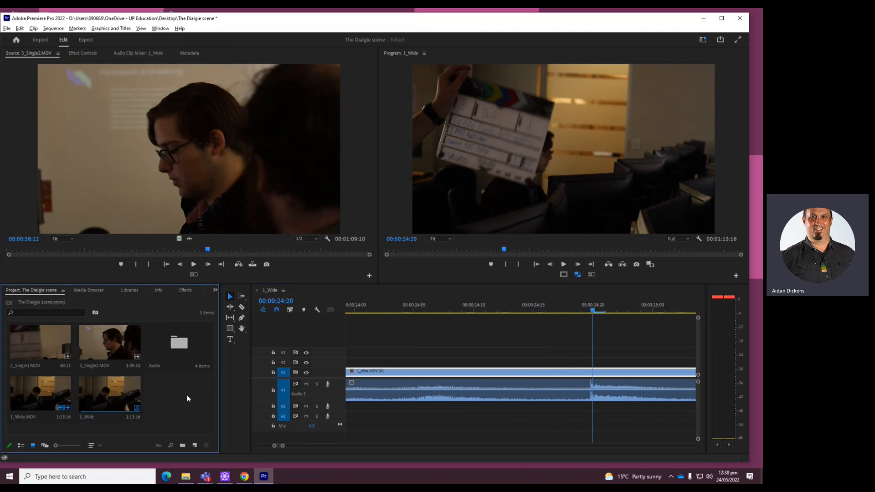
double_click(168, 355)
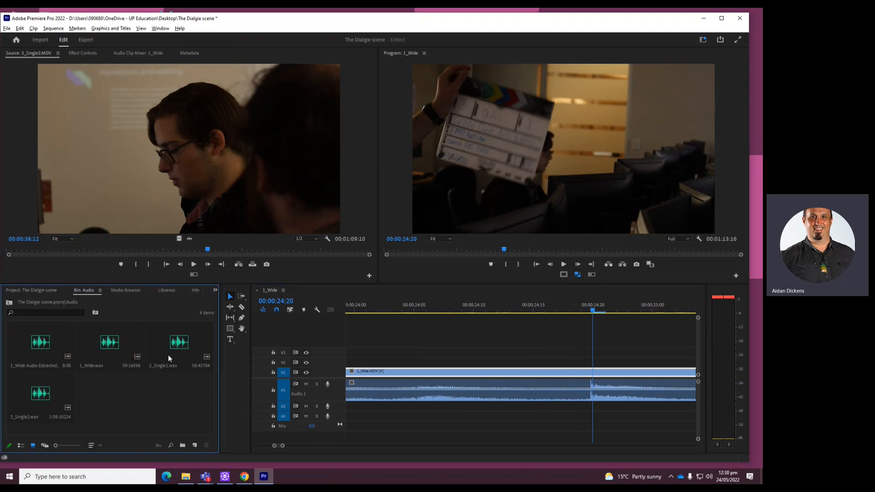
left_click(46, 357)
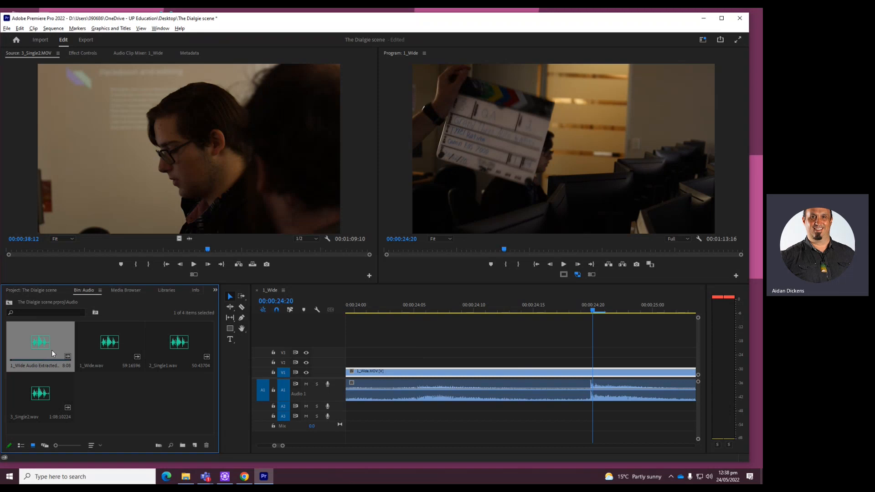
left_click(91, 354)
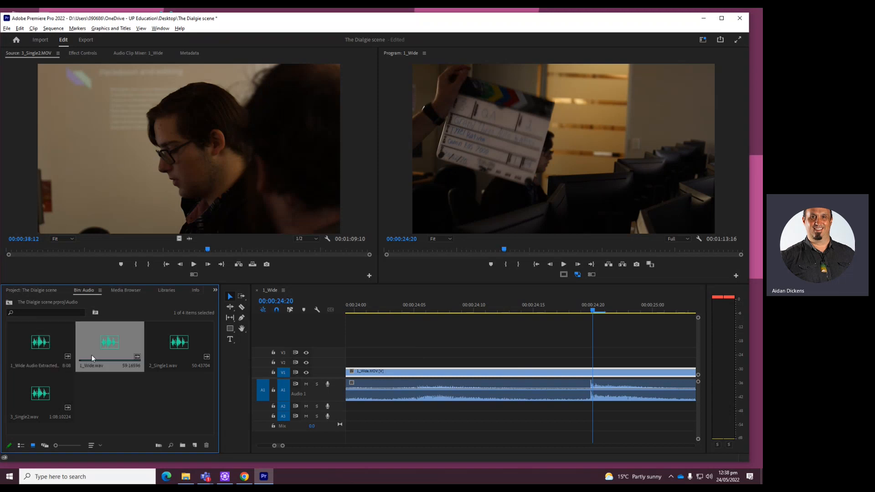
left_click_drag(95, 349, 356, 417)
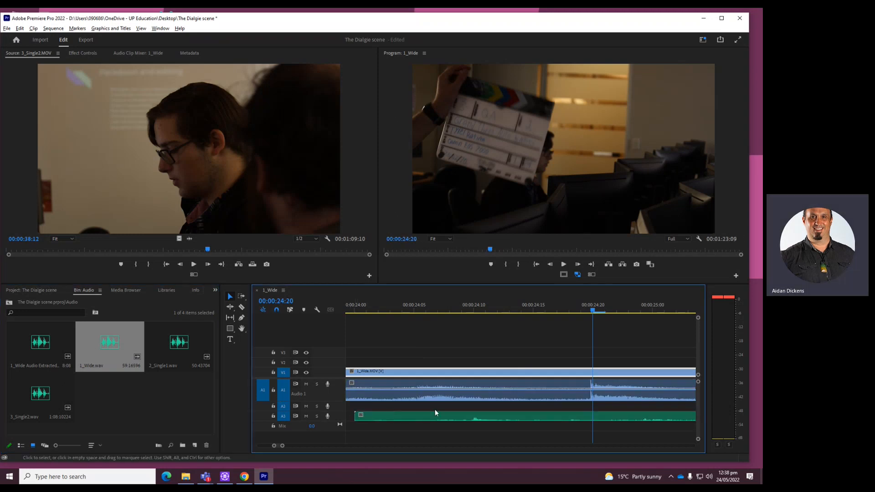
Step: Mute audio track 1 and move the playhead to 00:00:32:02
key("minus")
key("minus")
key("minus")
key("minus")
key("minus")
key("minus")
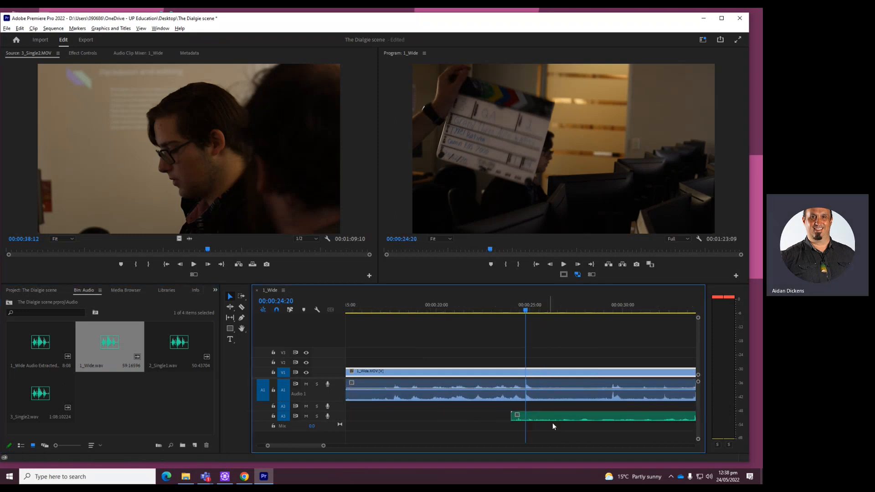
left_click(521, 310)
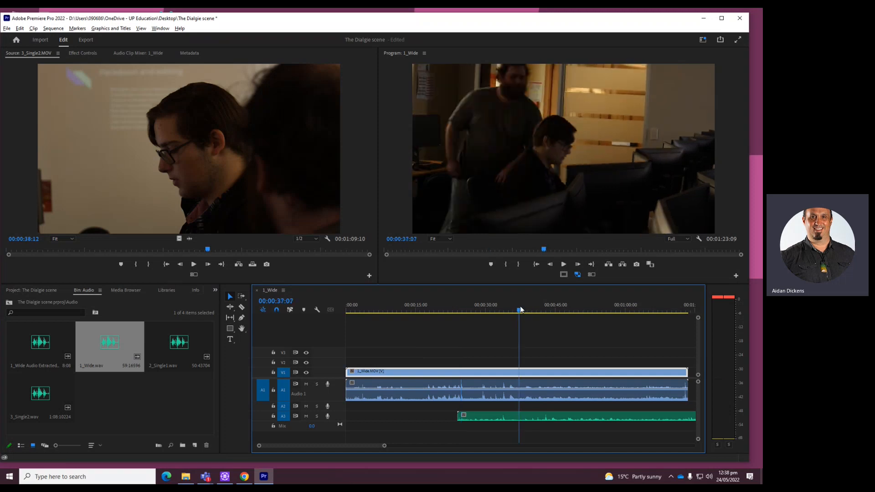
left_click(307, 384)
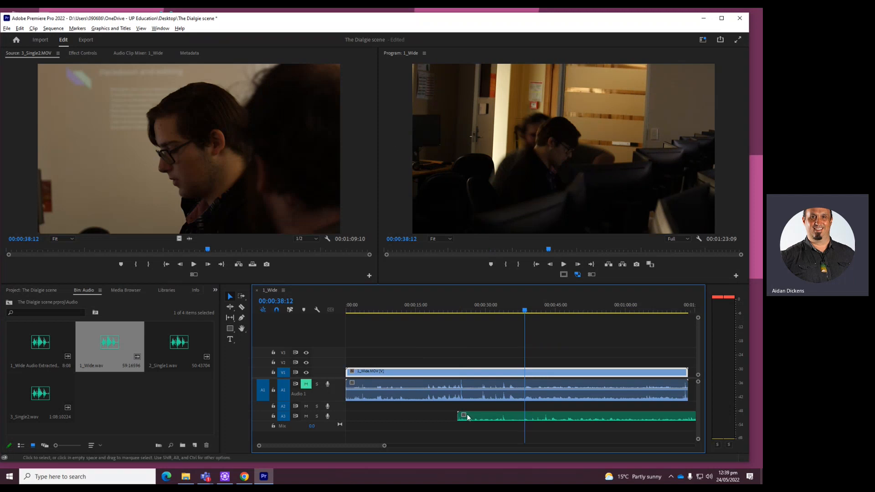
left_click_drag(530, 312, 496, 314)
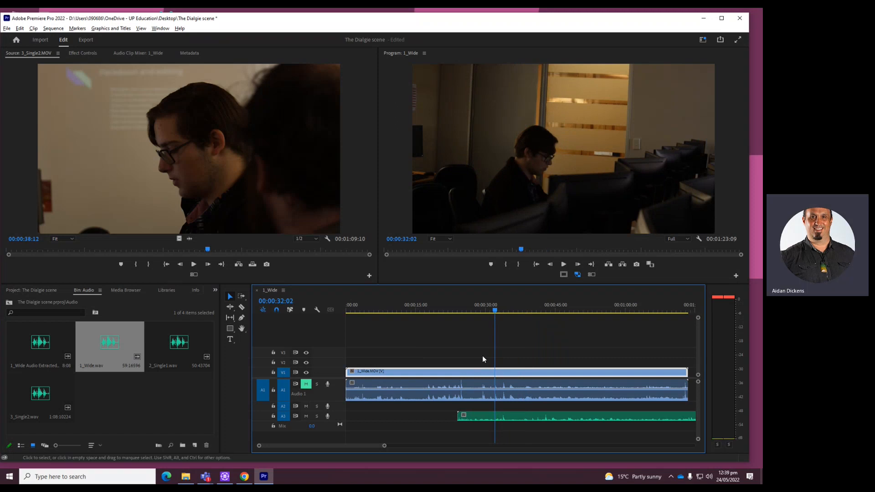
Step: Move 1_Wide.wav to audio track 2, starting at about 00:00:16:06, and make that track taller
left_click_drag(465, 416, 431, 409)
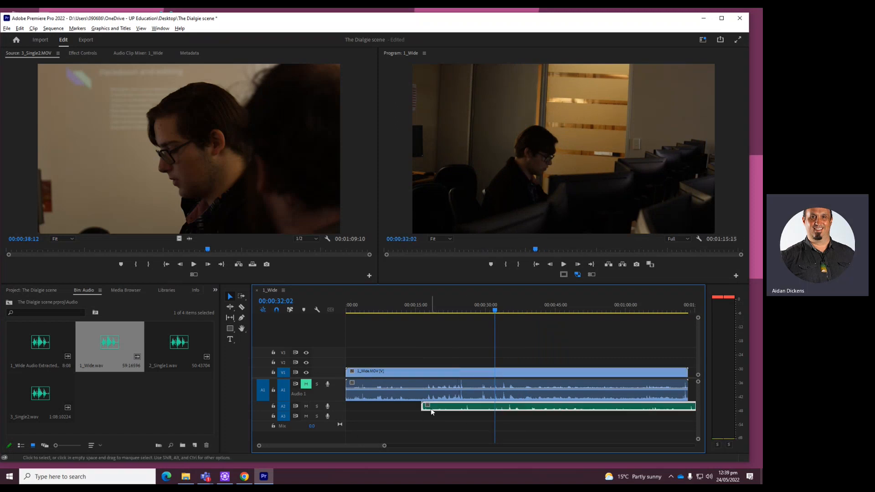
left_click(446, 313)
left_click_drag(310, 412, 310, 429)
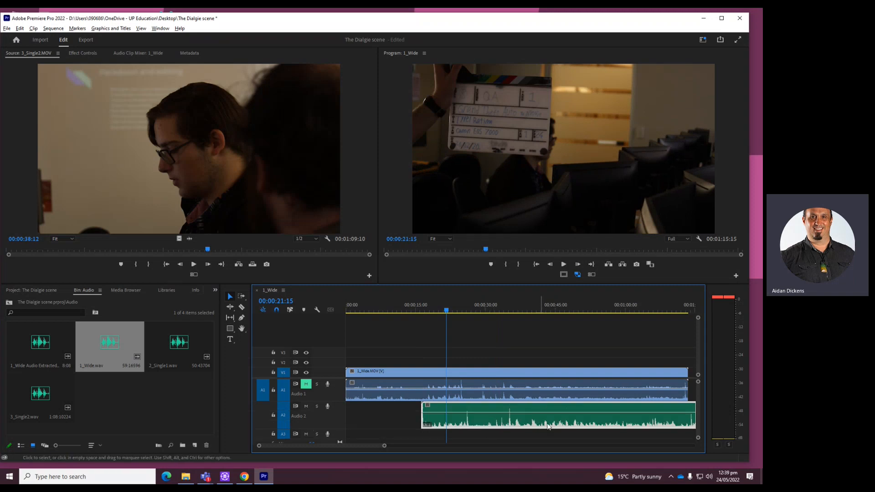
Step: Play the sequence from 00:00:21:15 to locate the slate clap in 1_Wide.wav
key("equal")
key("space")
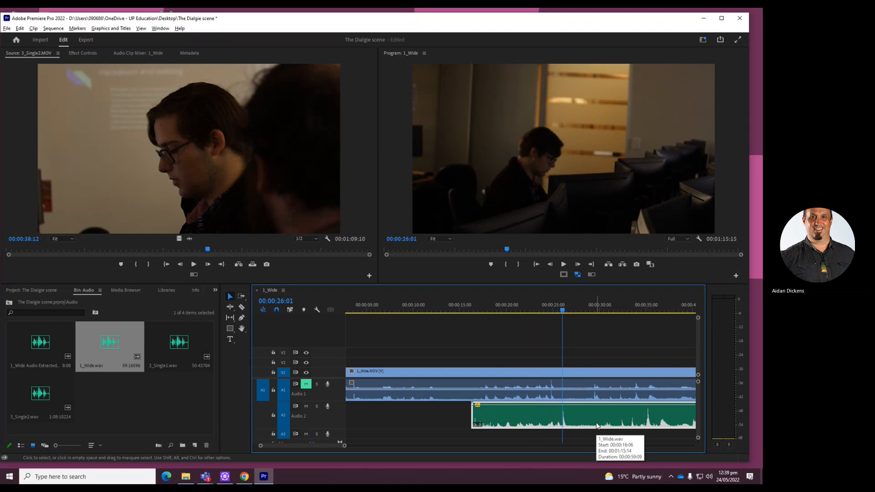
key("space")
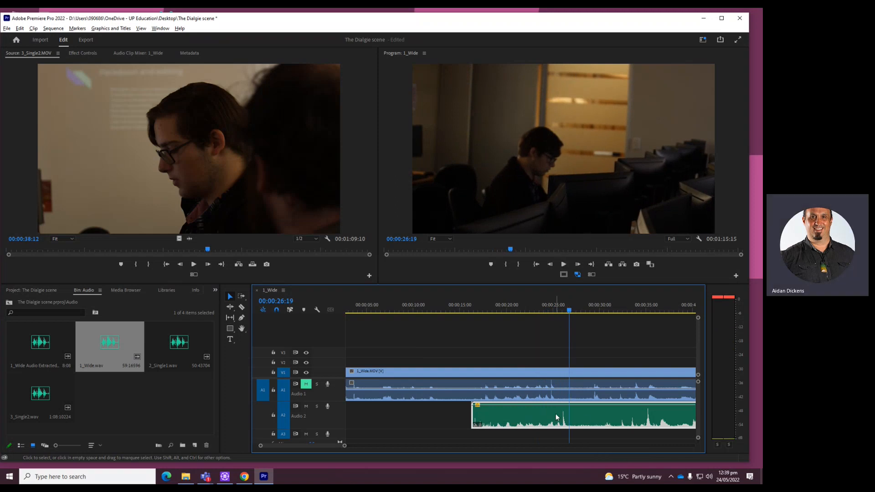
Step: Slide 1_Wide.wav earlier on audio track 2 so its clap peak roughly meets the camera audio's clap just before 00:00:25:00
left_click_drag(576, 413, 570, 413)
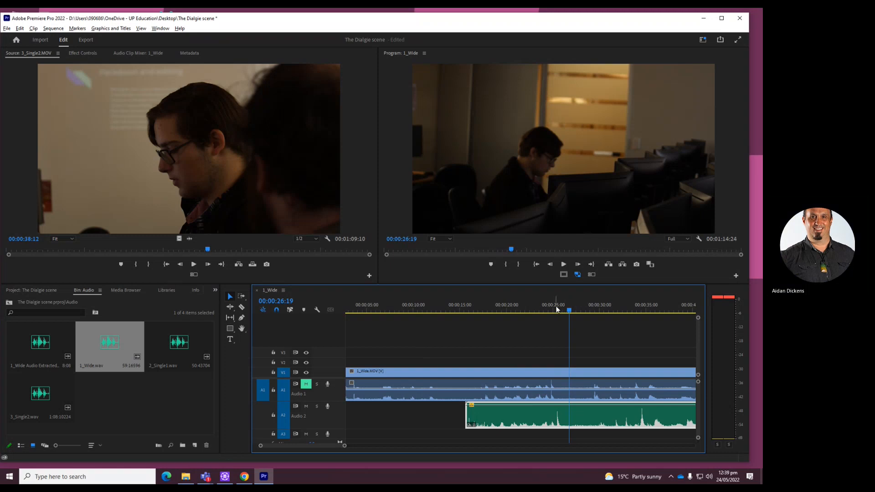
left_click(551, 308)
key("=")
key("=")
key("=")
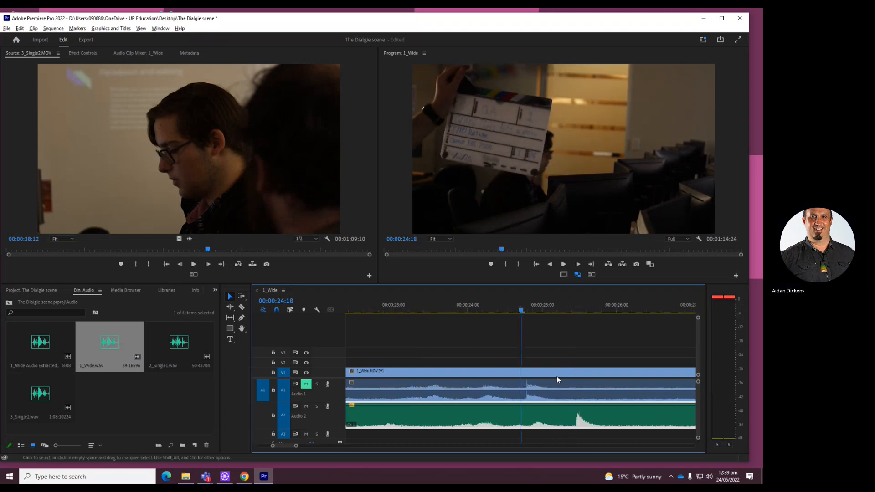
left_click_drag(564, 408, 530, 416)
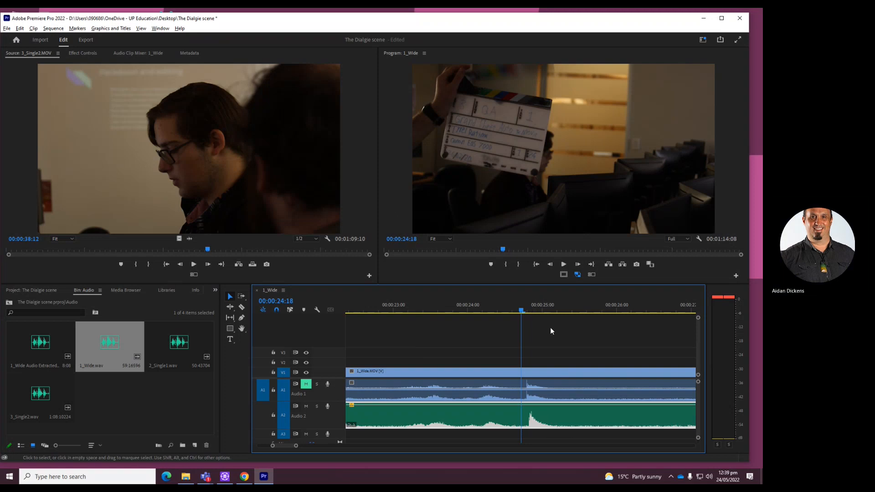
Step: Place the playhead on the clap at 00:00:24:20 and fine-align 1_Wide.wav to it, starting at 00:00:14:24
left_click_drag(522, 312, 528, 311)
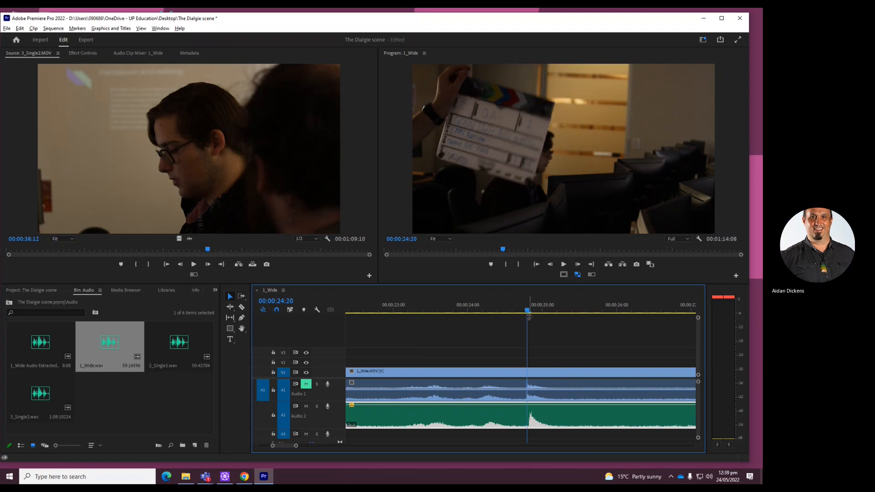
key("=")
key("=")
left_click_drag(545, 417, 538, 418)
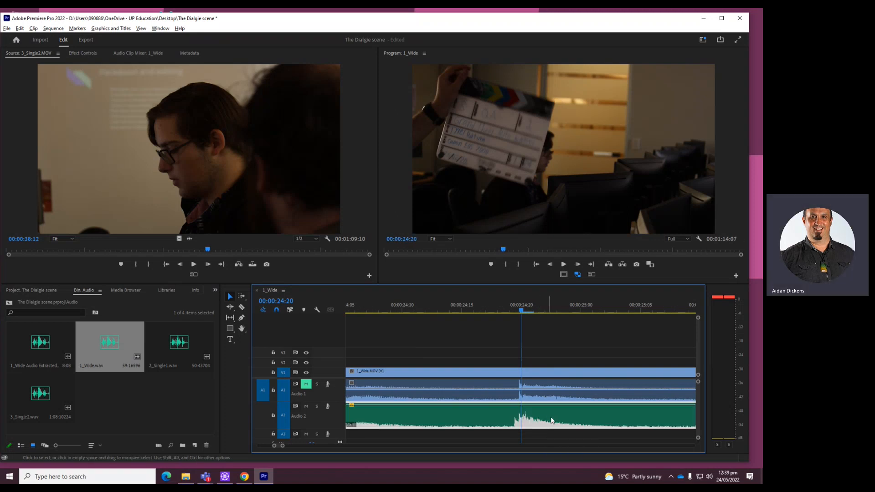
key("minus")
key("minus")
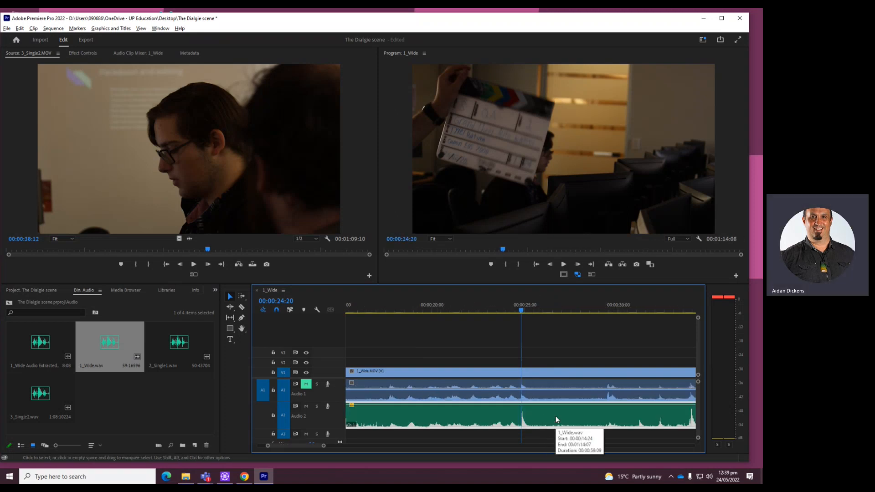
key("minus")
key("minus")
key("minus")
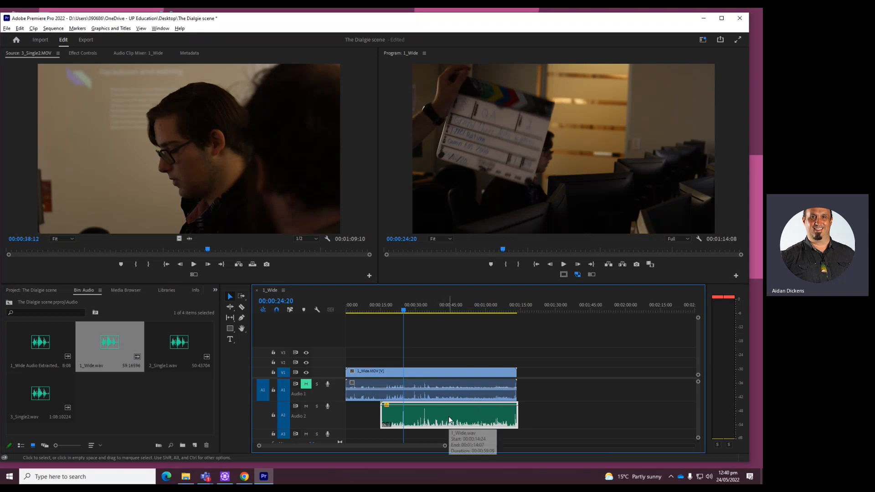
Step: Play the dialogue up to 00:00:51:09 to check that 1_Wide.wav is in sync with the video
key("space")
key("space")
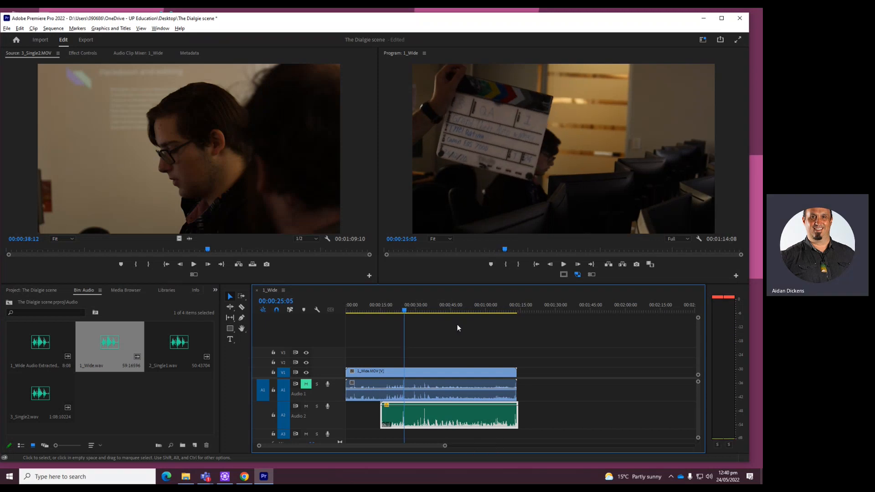
left_click_drag(416, 307, 440, 310)
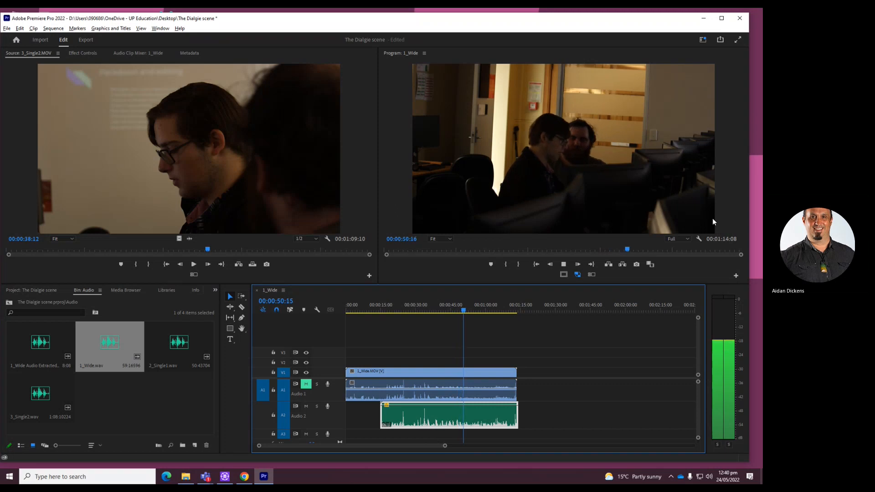
key("space")
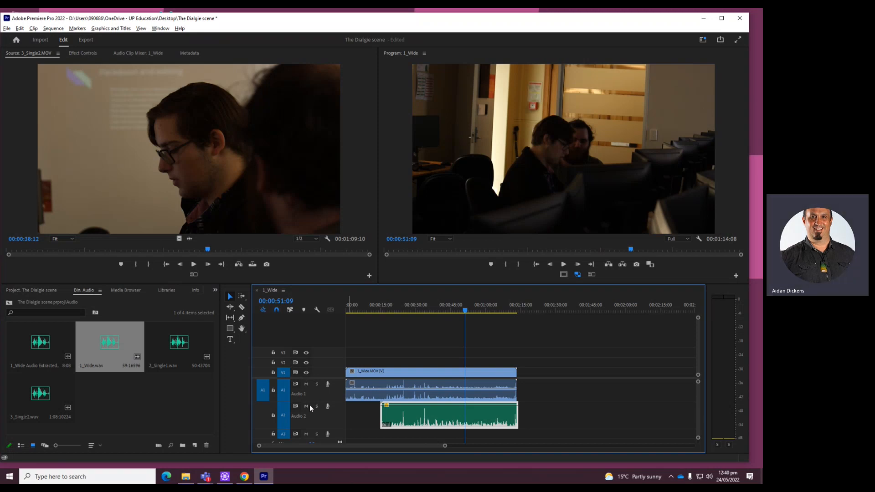
Step: Turn off linked selection and delete only the camera audio of 1_Wide.MOV from audio track 1
left_click(438, 386)
left_click(398, 326)
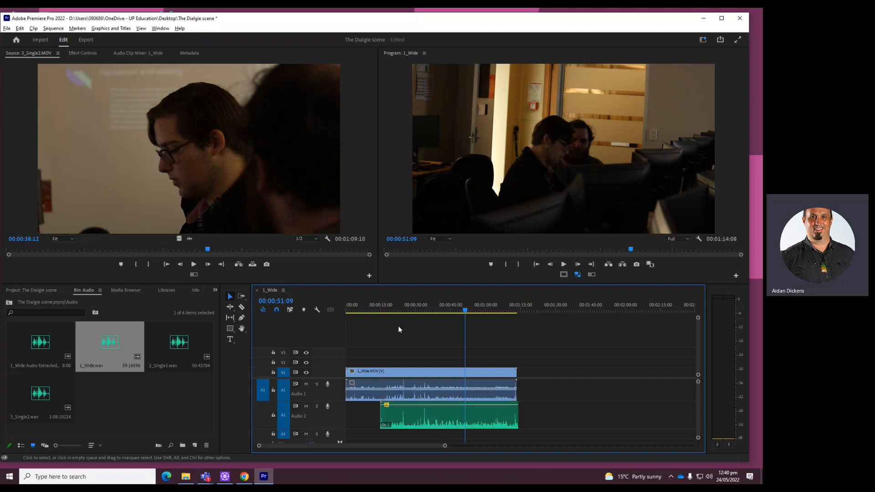
left_click(289, 311)
left_click(419, 378)
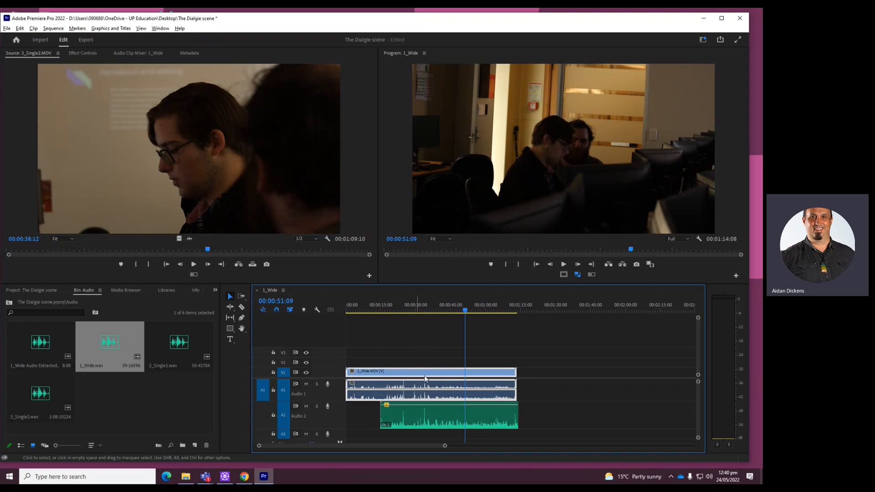
left_click(392, 330)
left_click(290, 310)
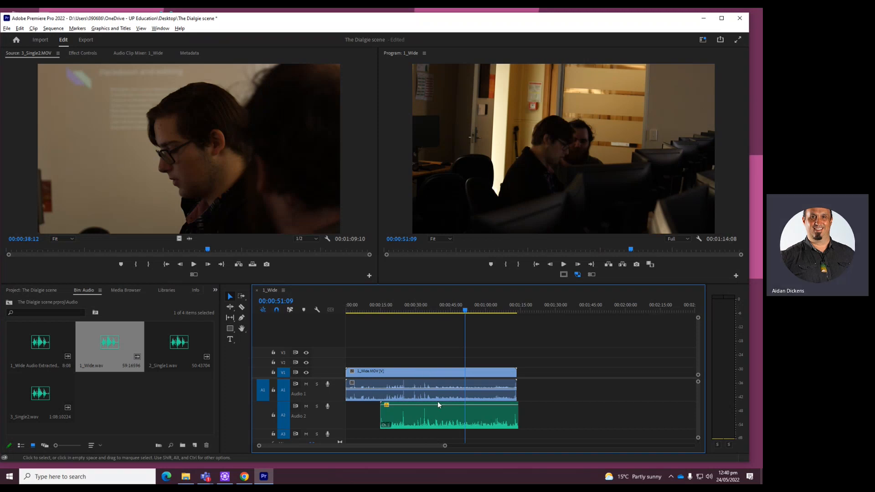
left_click(439, 383)
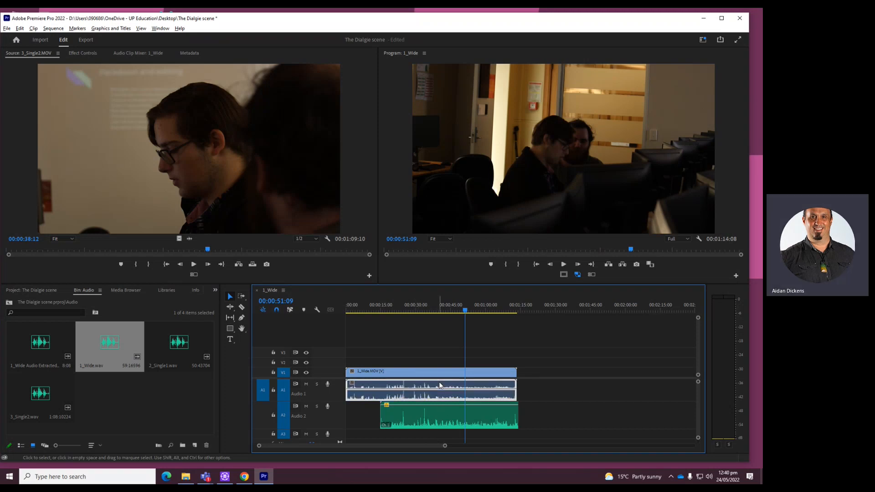
key("Delete")
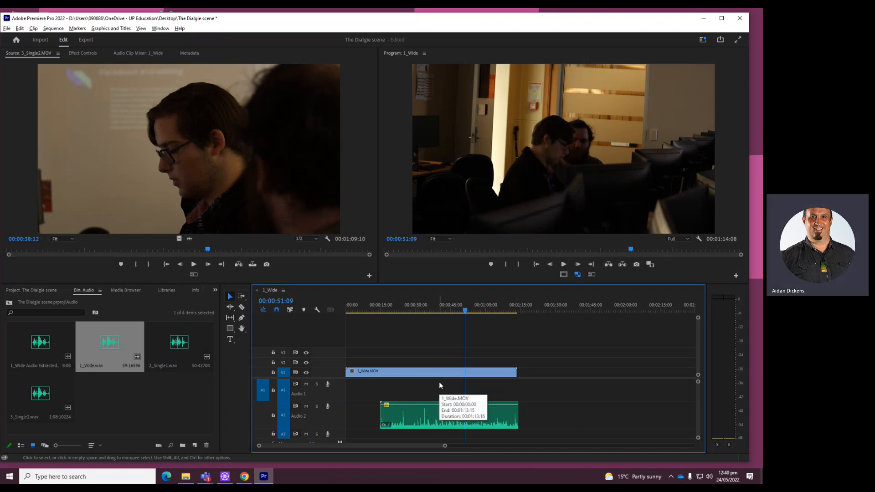
Step: Move 1_Wide.wav straight up to audio track 1 and play the dialogue from about 00:00:51:05 to check the sync
left_click_drag(445, 414, 446, 401)
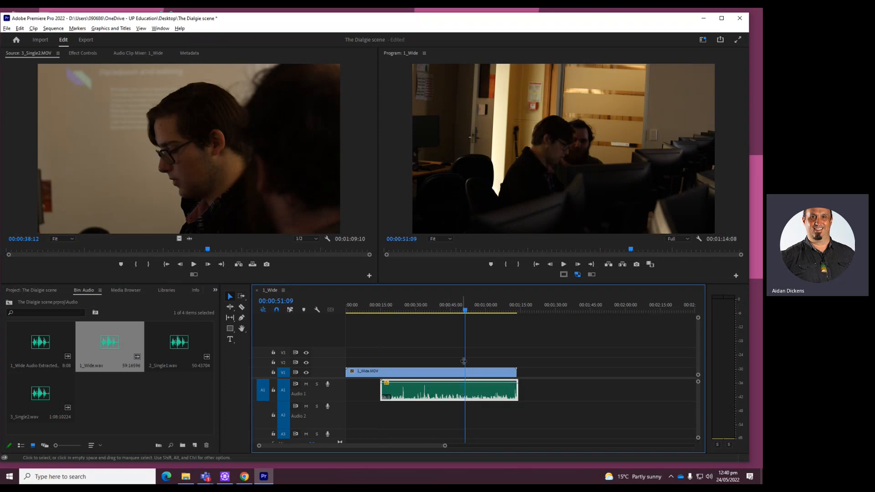
left_click_drag(455, 307, 448, 308)
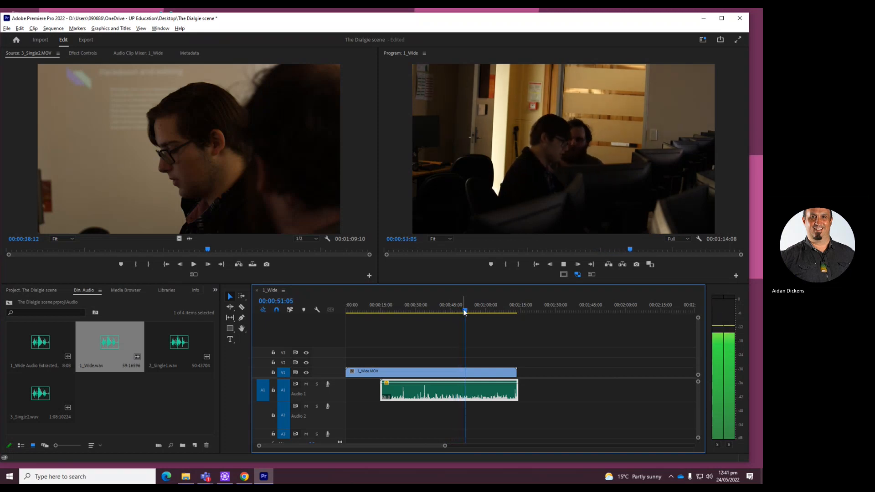
key("space")
Step: Trim the start of 1_Wide.MOV to match the start of 1_Wide.wav and link the two clips
left_click_drag(537, 417, 437, 341)
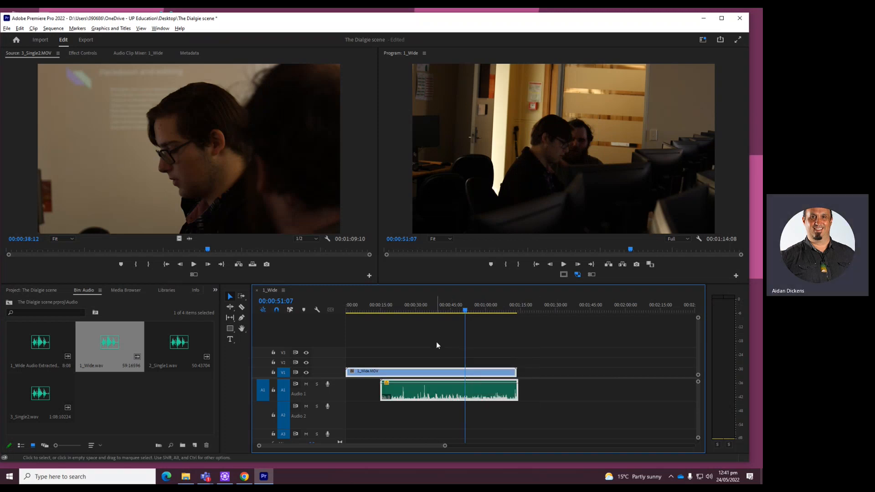
left_click_drag(347, 372, 379, 372)
left_click_drag(440, 347, 492, 415)
right_click(475, 375)
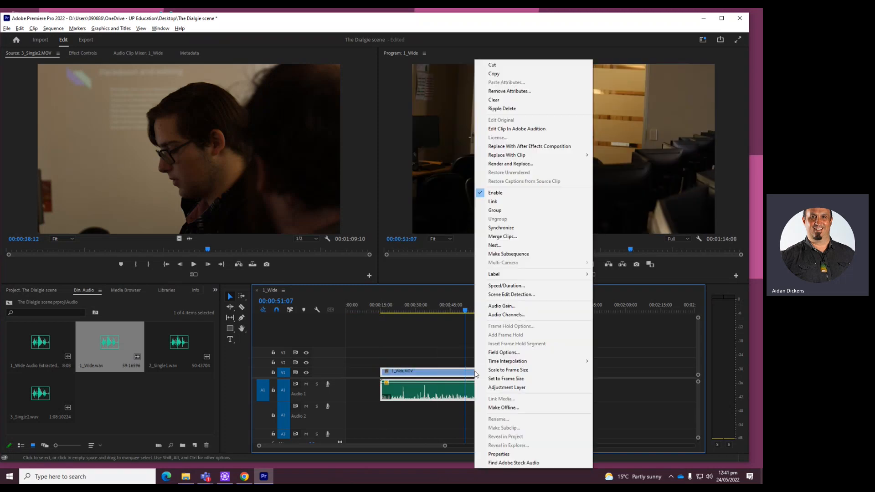
left_click(506, 204)
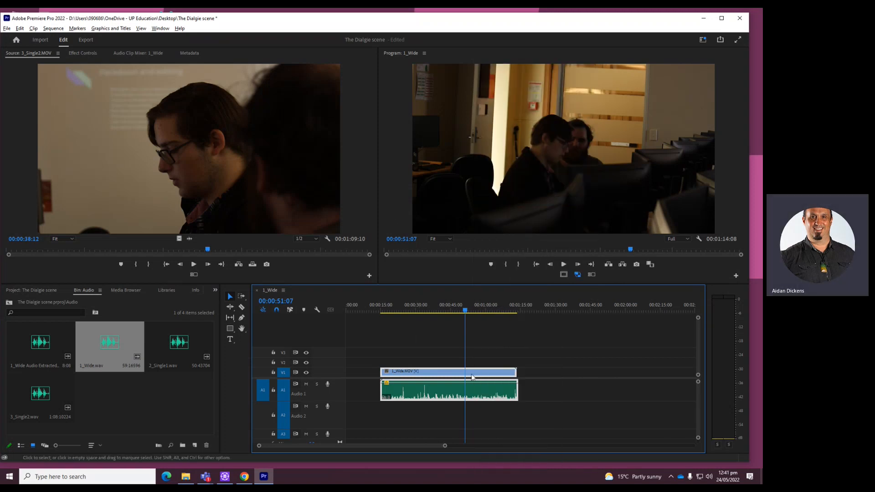
Step: Trim the start of the linked 1_Wide clips to 00:00:33:07 and move them to the beginning of the sequence
left_click_drag(381, 373, 409, 373)
left_click(411, 314)
key("space")
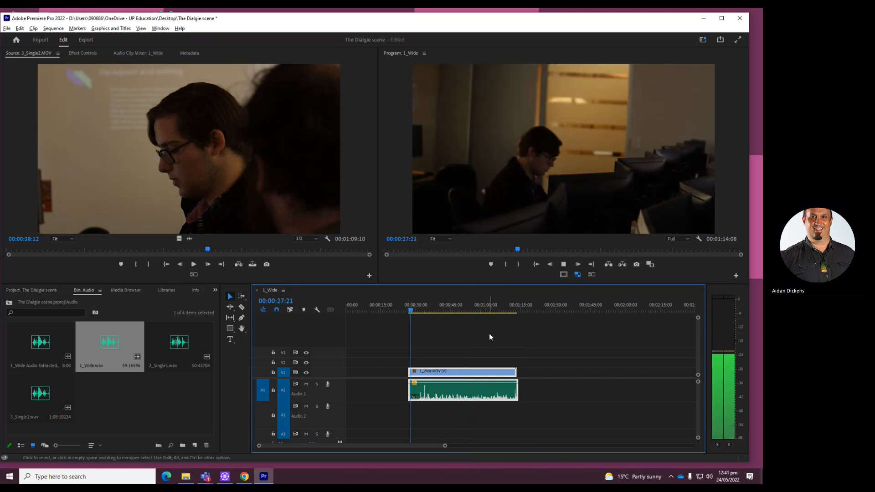
left_click(429, 312)
left_click_drag(430, 312, 423, 312)
left_click_drag(411, 373, 362, 372)
Step: Return to the main project bin and open 2_Single1.MOV in the source monitor
left_click(147, 411)
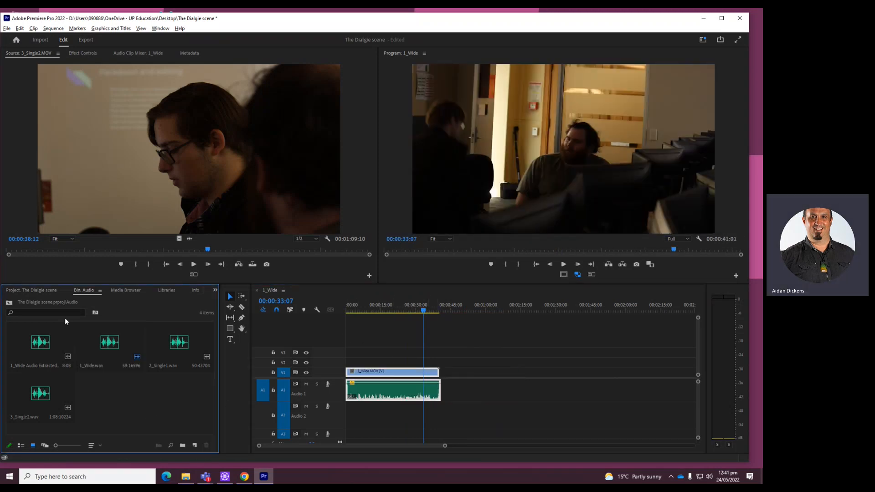
left_click(8, 304)
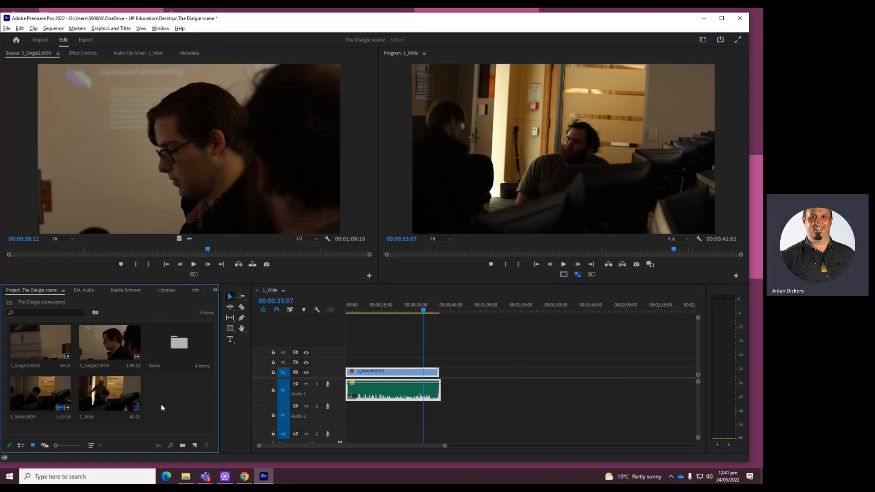
double_click(45, 345)
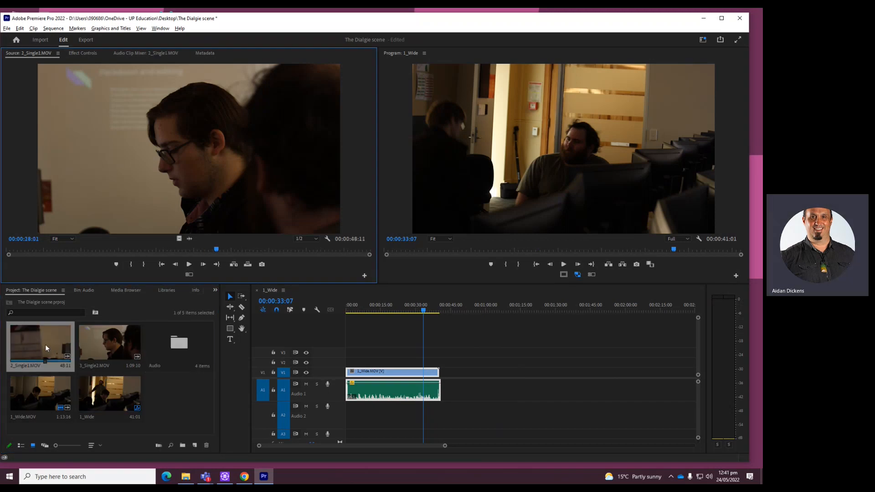
Step: Enable source patching for video track 1 and place 2_Single1.MOV with its audio after the 1_Wide clip, at about 00:00:48
left_click_drag(45, 345, 484, 387)
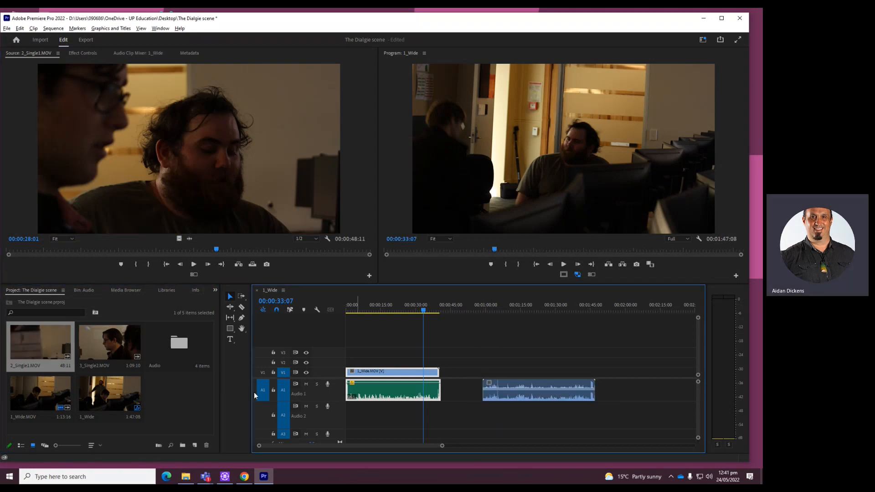
left_click(265, 372)
left_click(523, 388)
key("Delete")
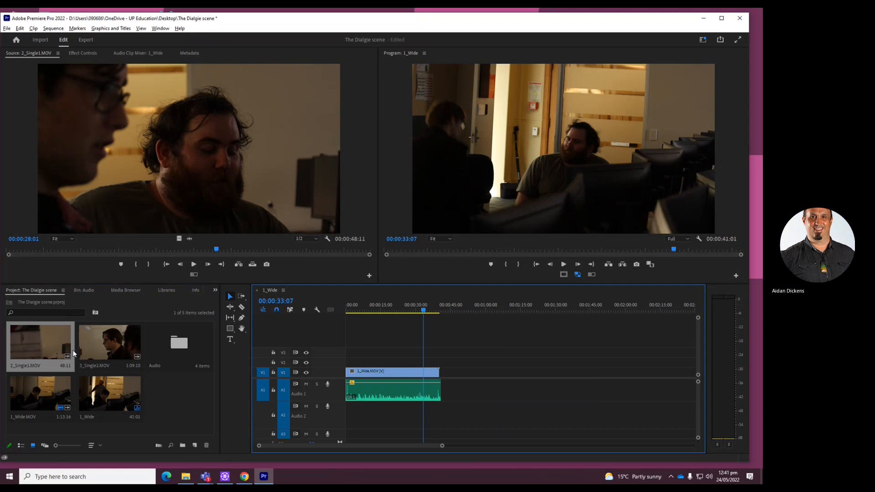
left_click_drag(32, 341, 485, 387)
Step: Open the Audio bin and add 2_Single1.wav to audio track 2, aligned with the start of 2_Single1.MOV
double_click(182, 348)
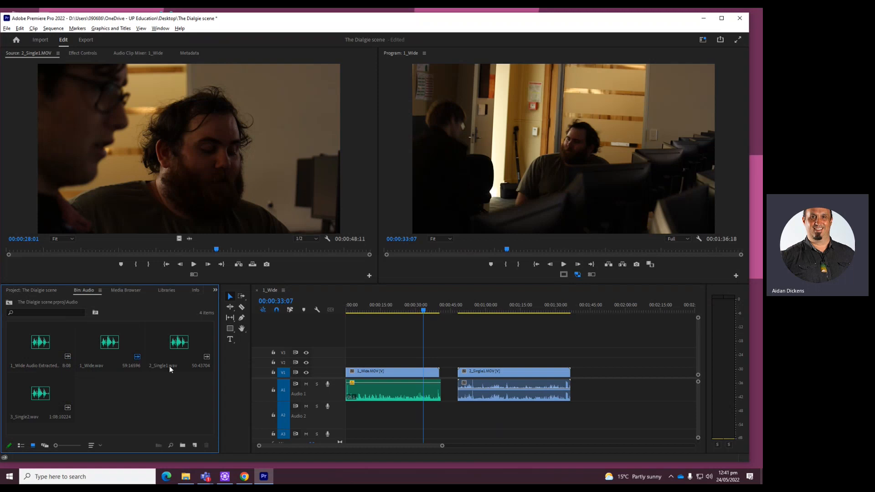
left_click(176, 354)
left_click_drag(169, 351, 461, 415)
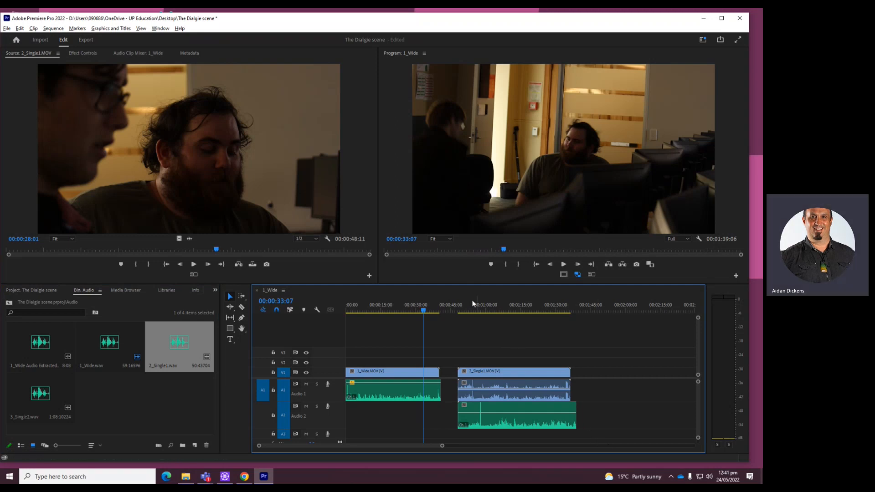
Step: Slide 2_Single1.wav earlier on audio track 2 so its clap peak roughly meets the camera audio's clap near 00:00:54:17
key("=")
key("=")
key("-")
left_click_drag(590, 312, 599, 311)
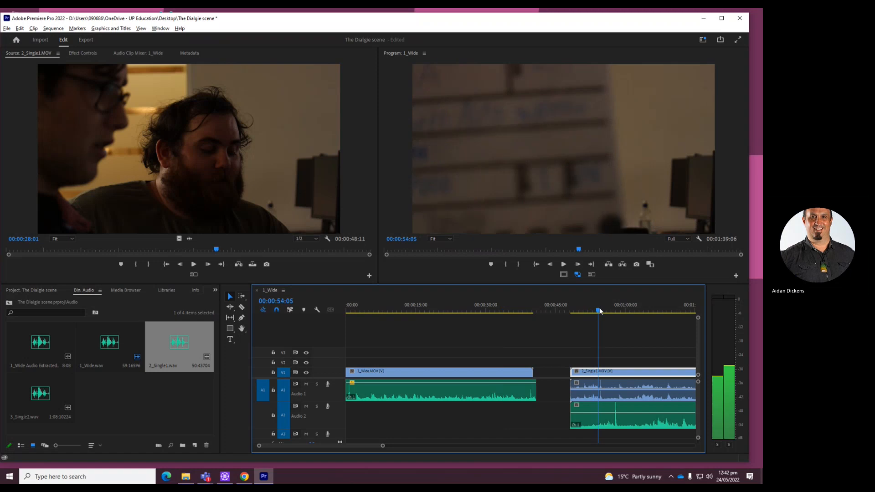
key("=")
key("=")
left_click_drag(600, 403, 547, 405)
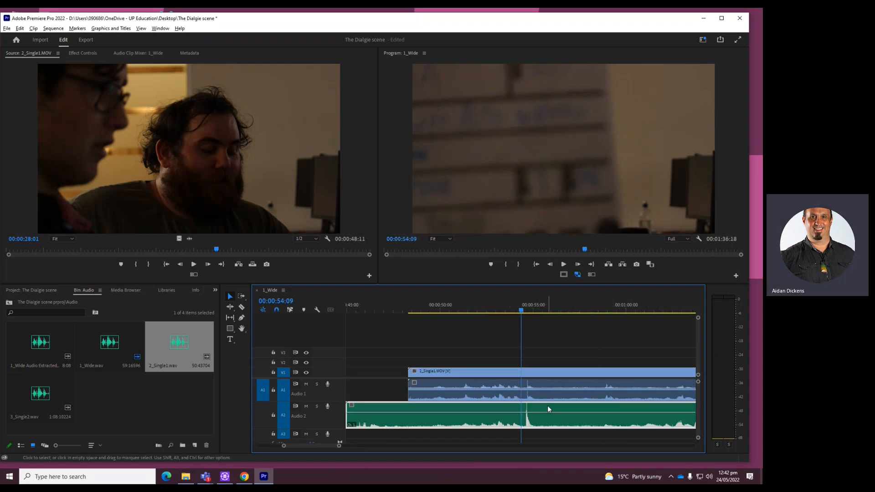
Step: Fine-align the clap of 2_Single1.wav at 00:00:54:17 and trim the clip's start to match the start of 2_Single1.MOV
left_click_drag(523, 312, 527, 312)
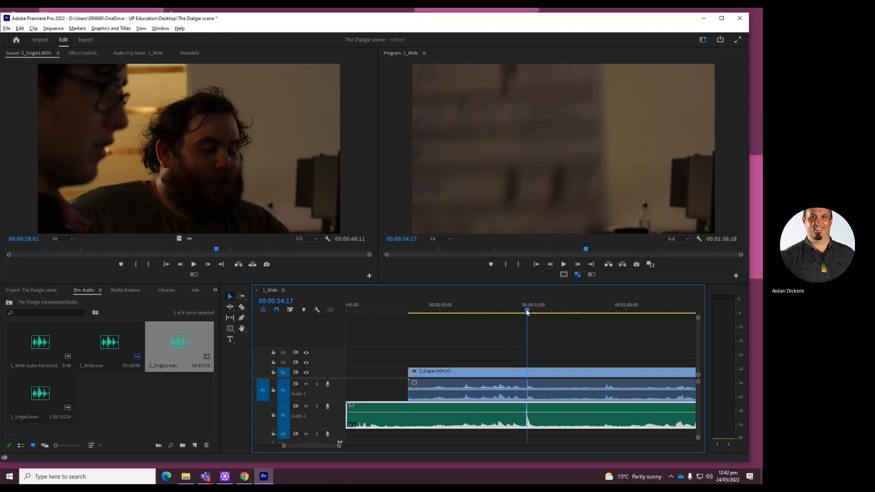
key("=")
key("=")
key("=")
key("=")
left_click_drag(534, 409, 547, 409)
key("-")
key("-")
key("-")
key("-")
key("-")
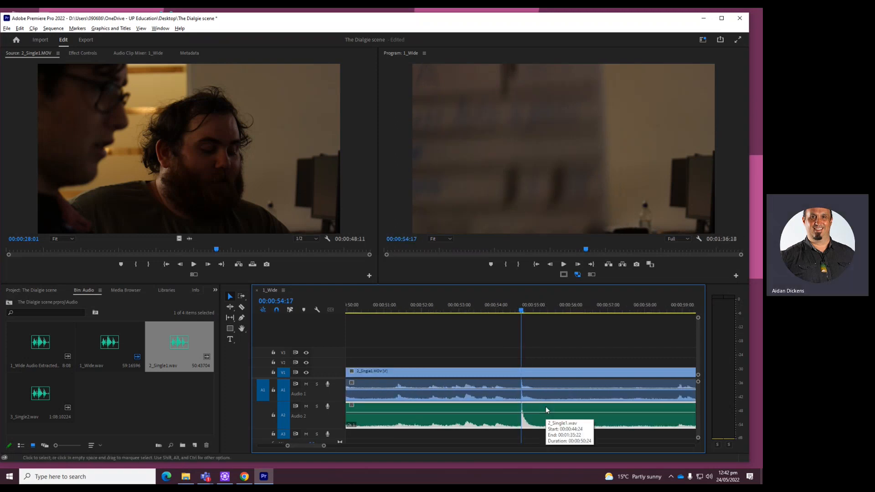
left_click_drag(432, 410, 462, 410)
key("minus")
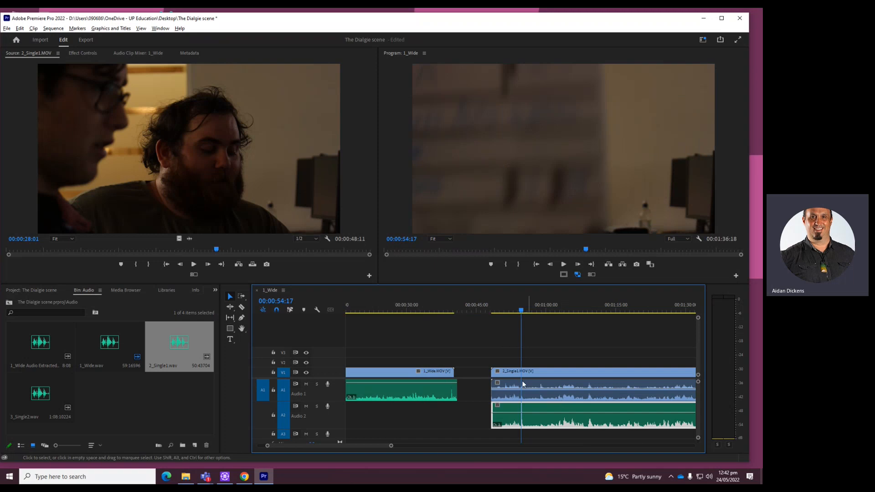
Step: Mute audio track 1 and run the playhead back to 00:00:51:03, before the slate clap
left_click(306, 385)
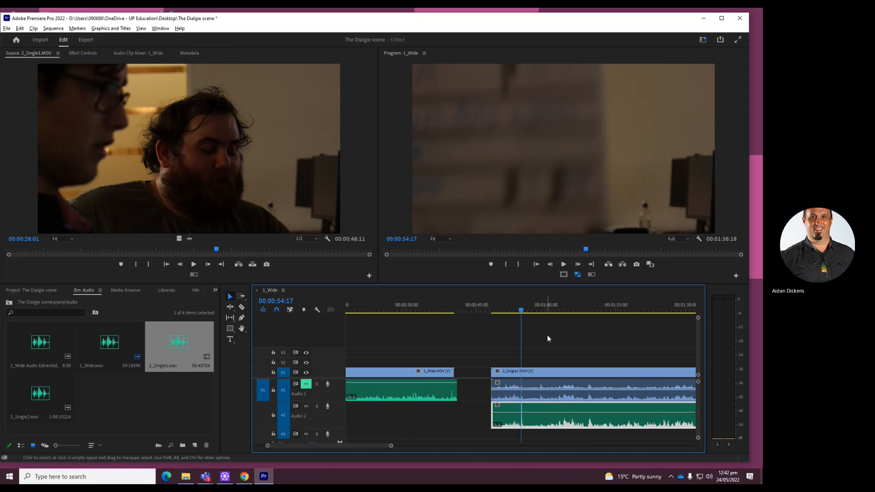
key("j")
key("j")
key("j")
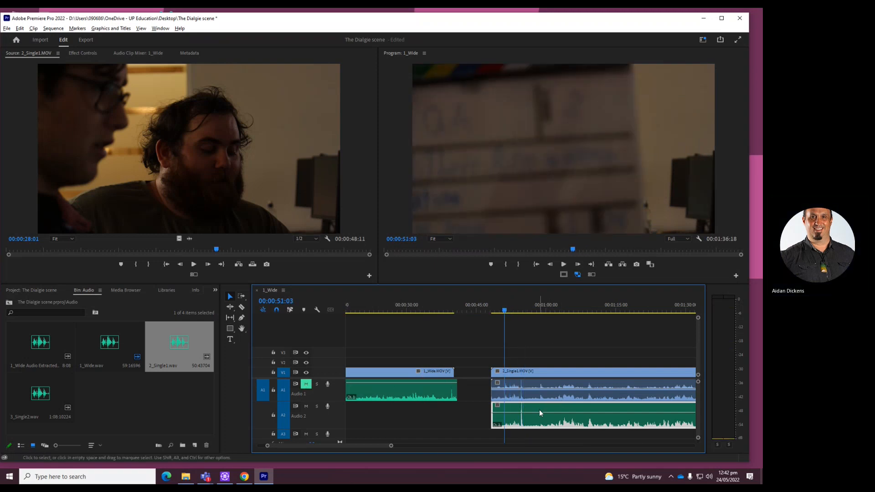
Step: Raise the volume of 2_Single1.wav on audio track 2 and play parts of the clip to check its sync with the picture
left_click_drag(537, 413, 537, 403)
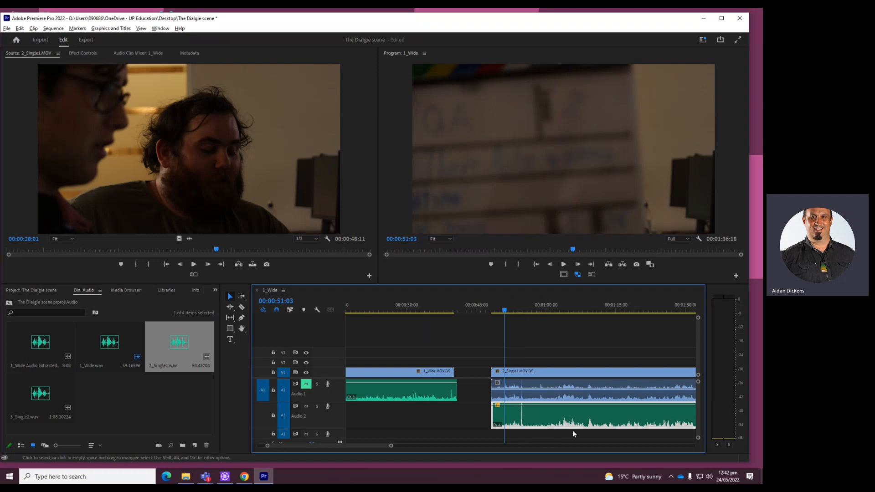
key("space")
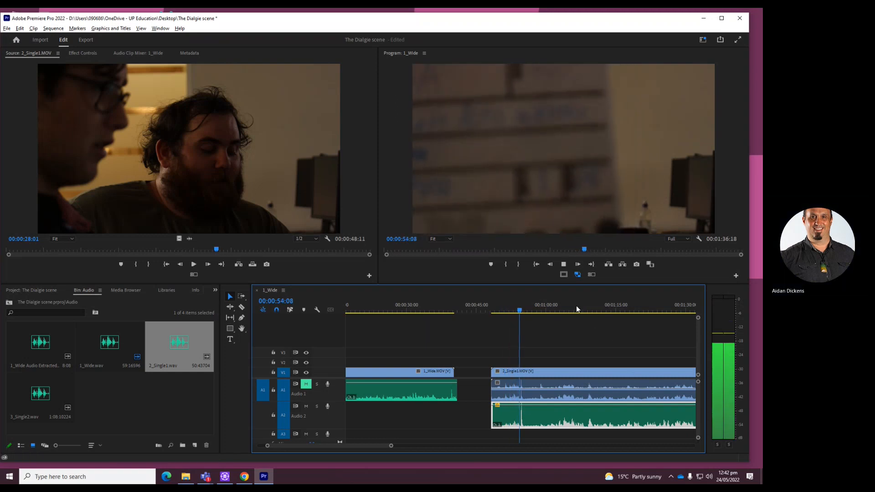
left_click(564, 311)
key("space")
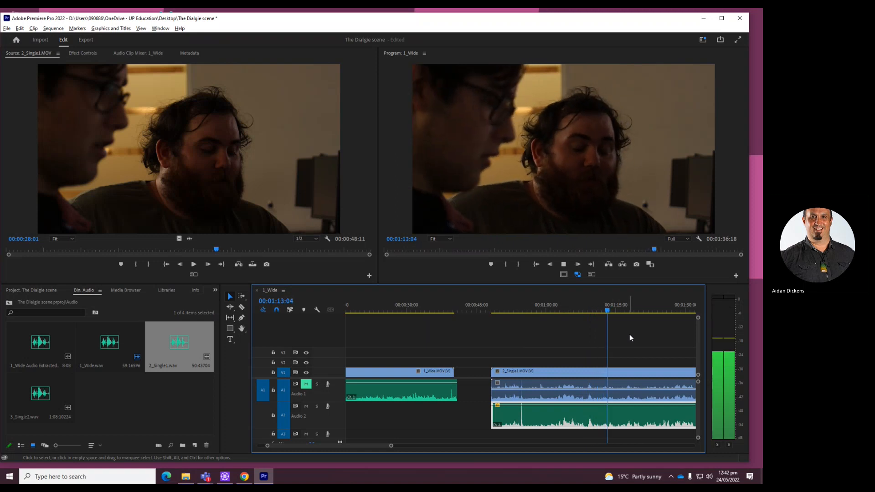
key("space")
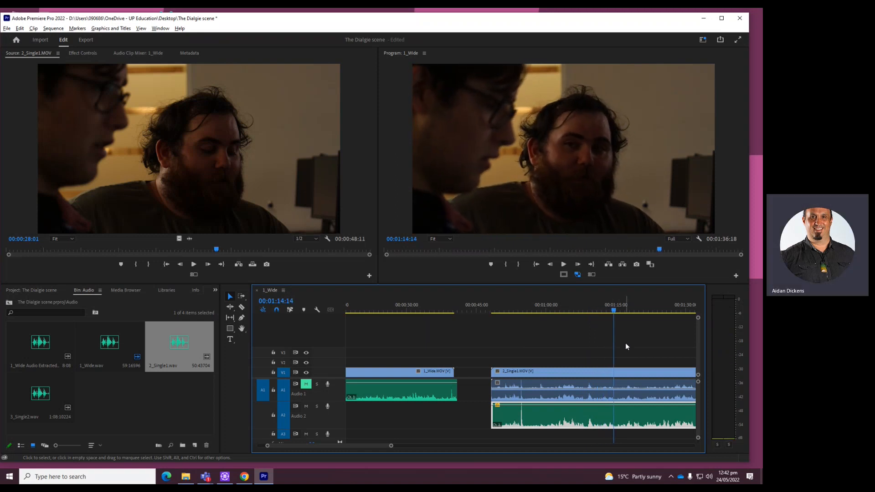
Step: Delete the camera audio of 2_Single1.MOV and move 2_Single1.wav up to audio track 1 in its place
key("minus")
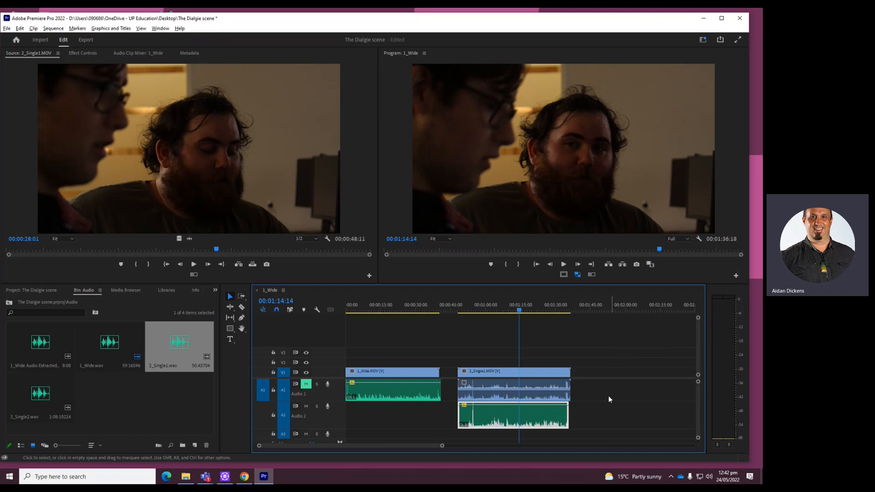
left_click(517, 397)
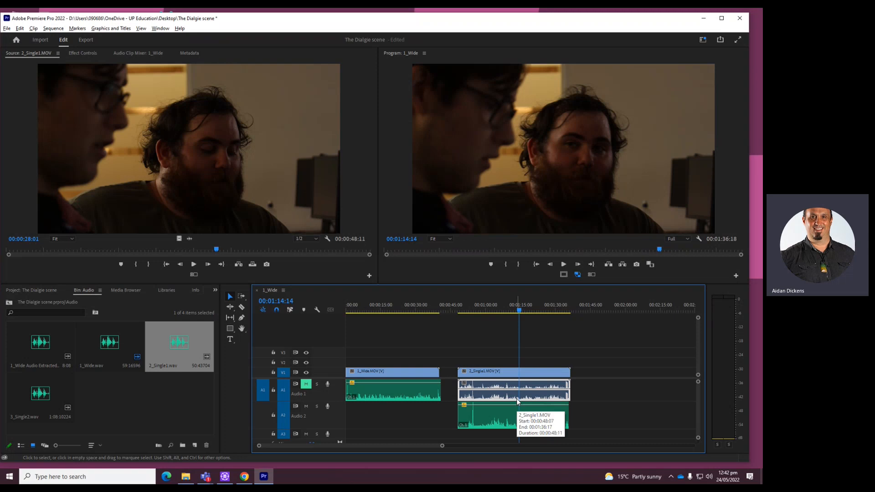
key("Delete")
left_click(517, 425)
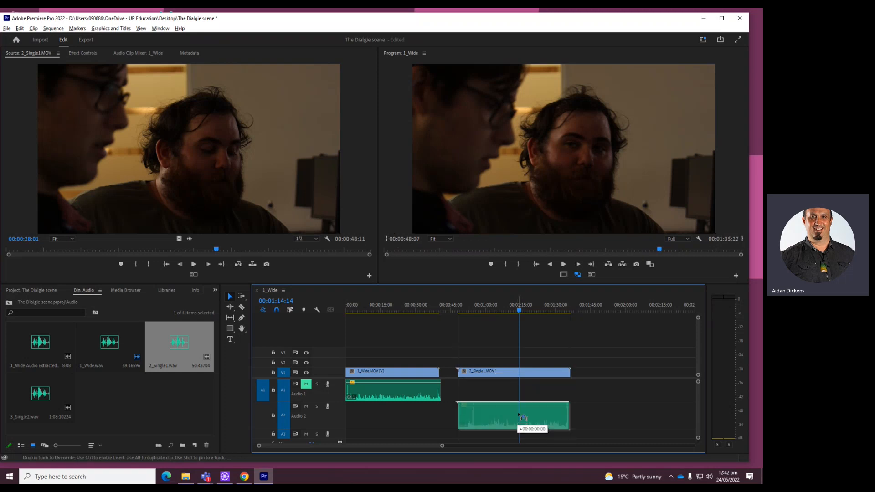
left_click_drag(520, 417, 519, 395)
Step: Link the 2_Single1.MOV video with the synced 2_Single1.wav beneath it
left_click_drag(483, 341, 527, 390)
right_click(509, 375)
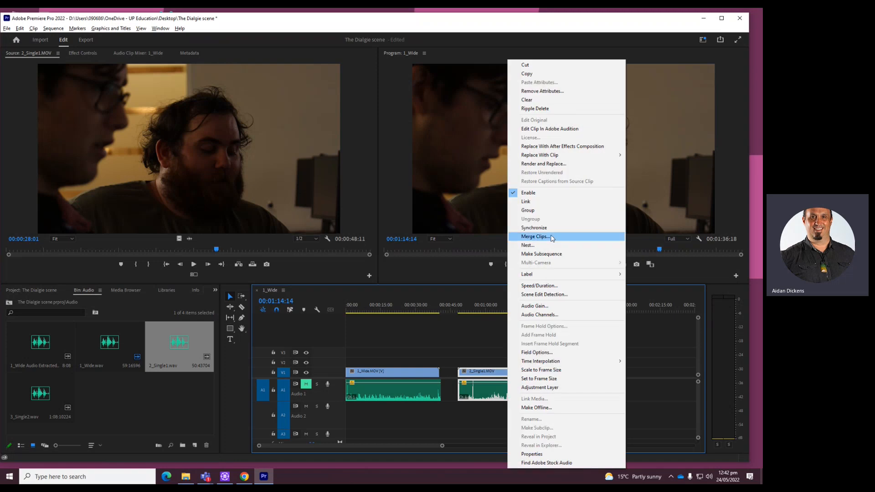
left_click(548, 202)
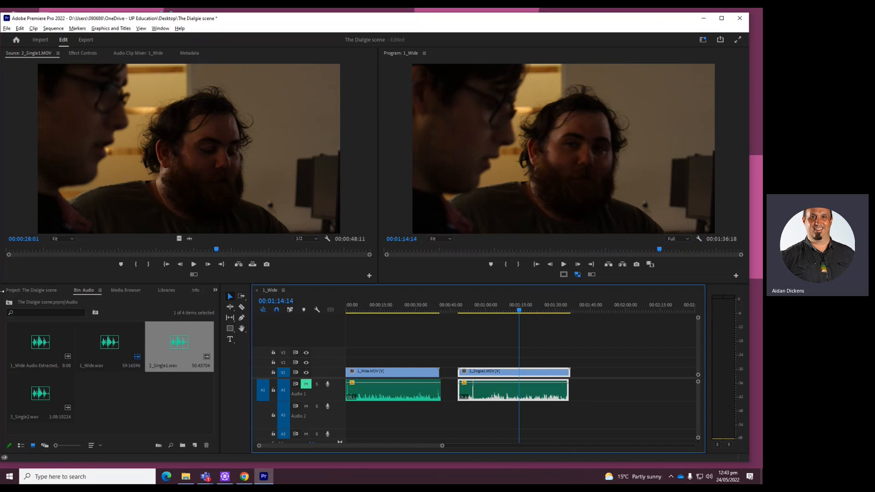
Step: Add 3_Single2.MOV to the timeline after the second clip and place 3_Single2.wav from the Audio bin on audio track 2 beneath it
left_click(9, 303)
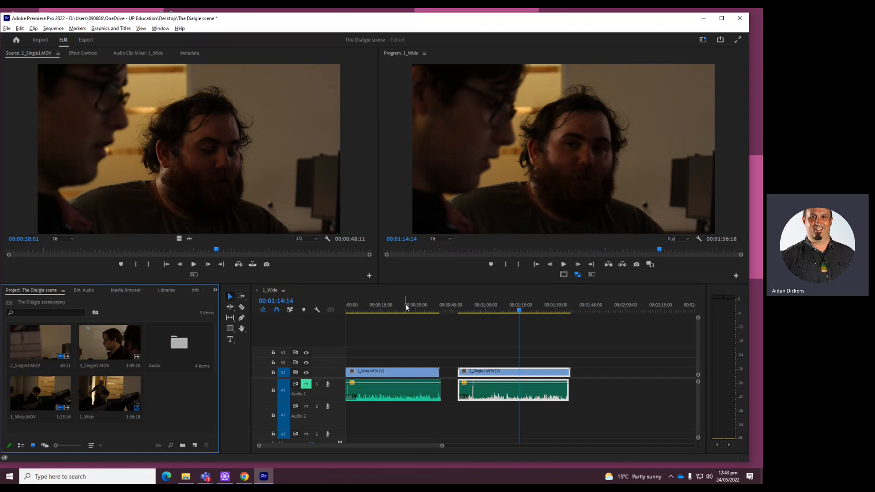
left_click_drag(97, 349, 593, 368)
double_click(190, 349)
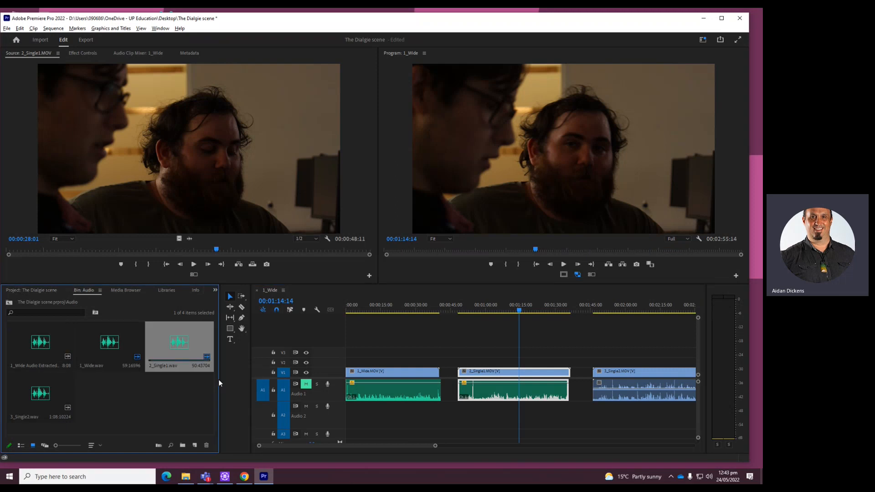
left_click_drag(68, 393, 631, 422)
Step: Search the early part of 3_Single2.MOV, around 00:01:54:09, for the slate clap in the picture and camera waveform
left_click(634, 308)
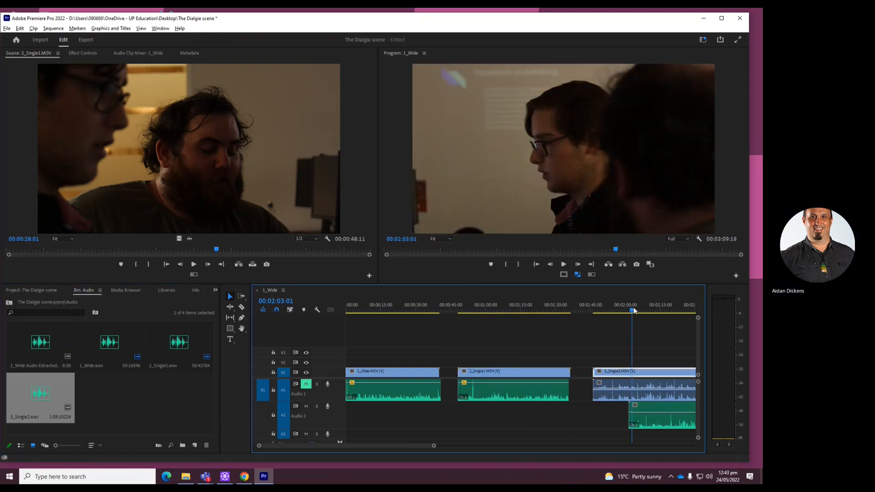
key("minus")
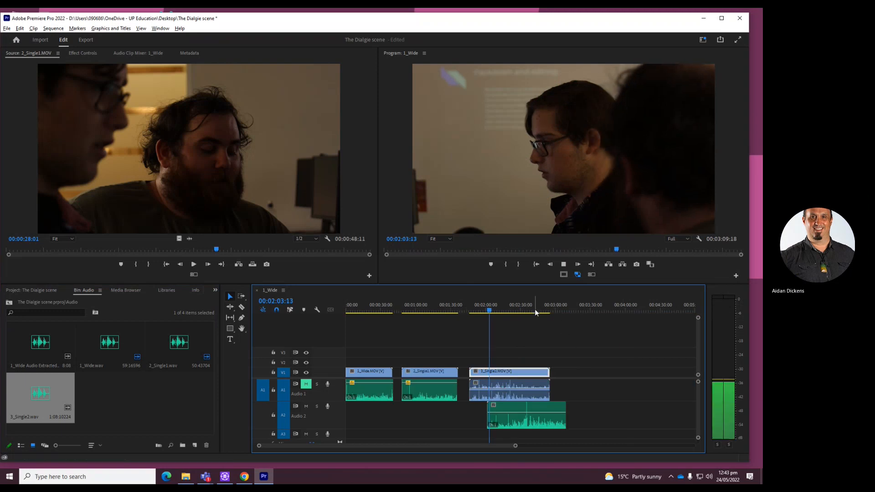
key("minus")
key("equal")
key("equal")
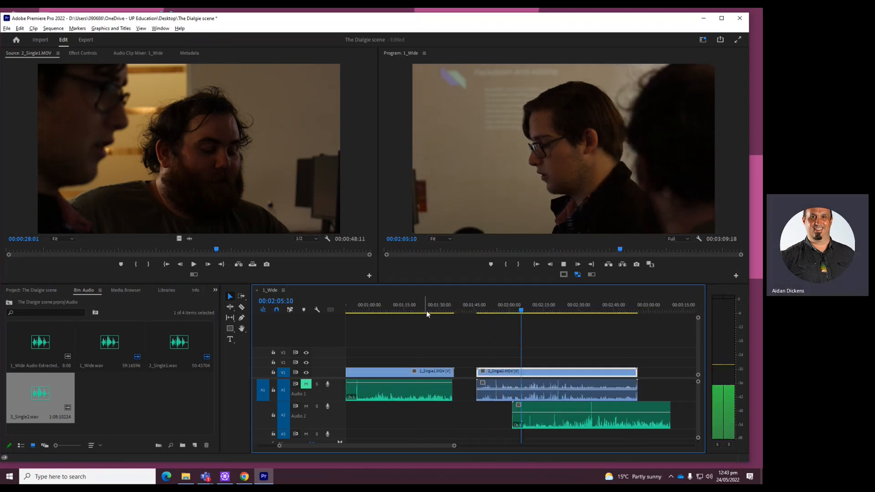
left_click(496, 305)
left_click_drag(498, 306, 496, 308)
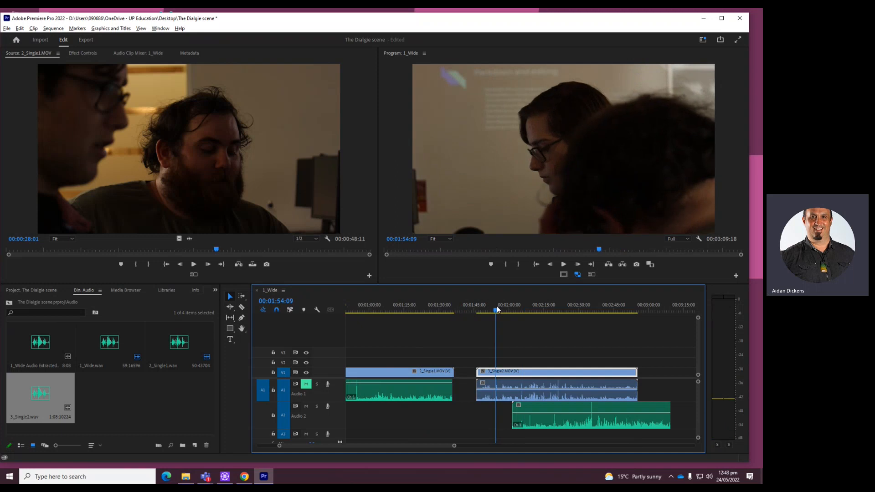
key("equal")
key("equal")
key("equal")
key("space")
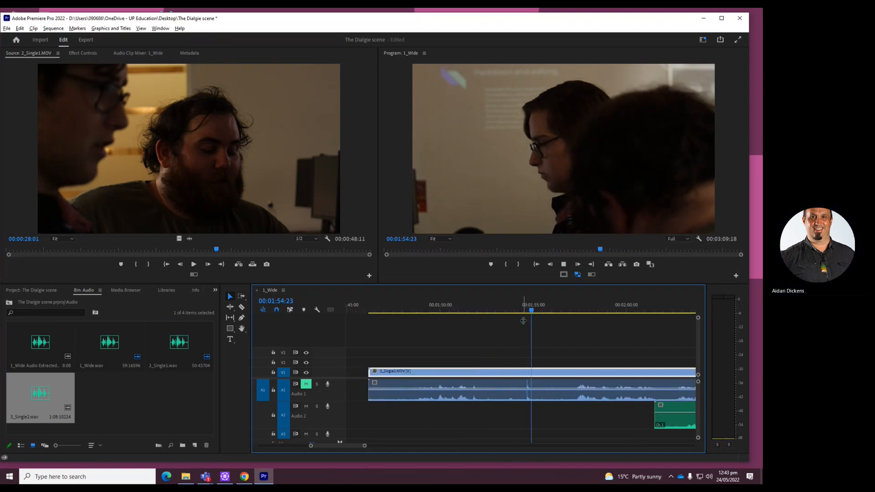
key("minus")
key("minus")
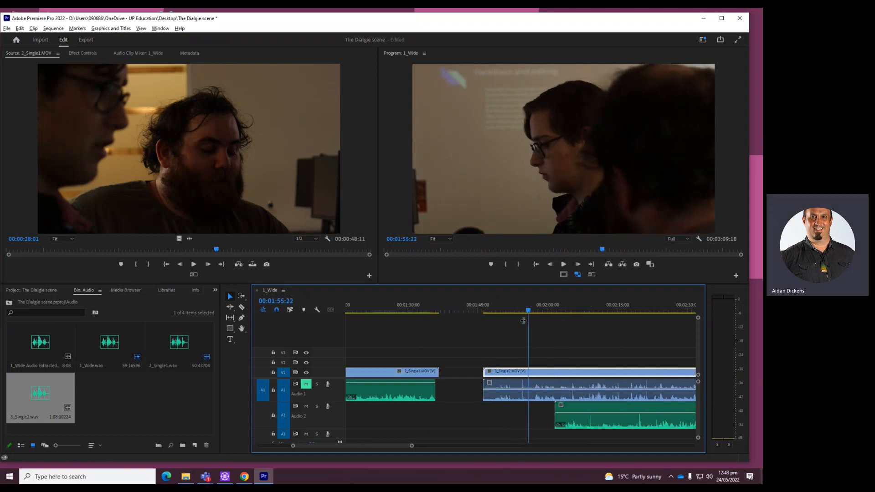
key("space")
key("space")
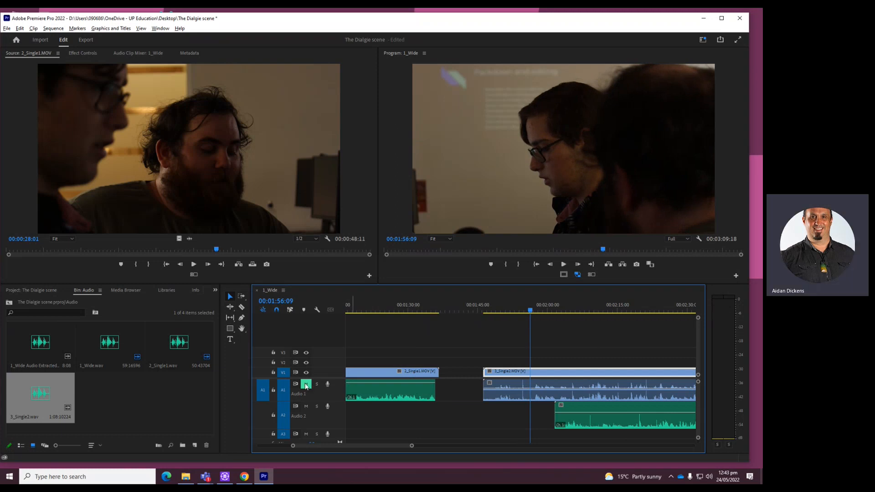
Step: Unmute audio track 1 and play 3_Single2.MOV to locate its slate clap, stopping at 00:02:20:23
left_click(514, 307)
key("space")
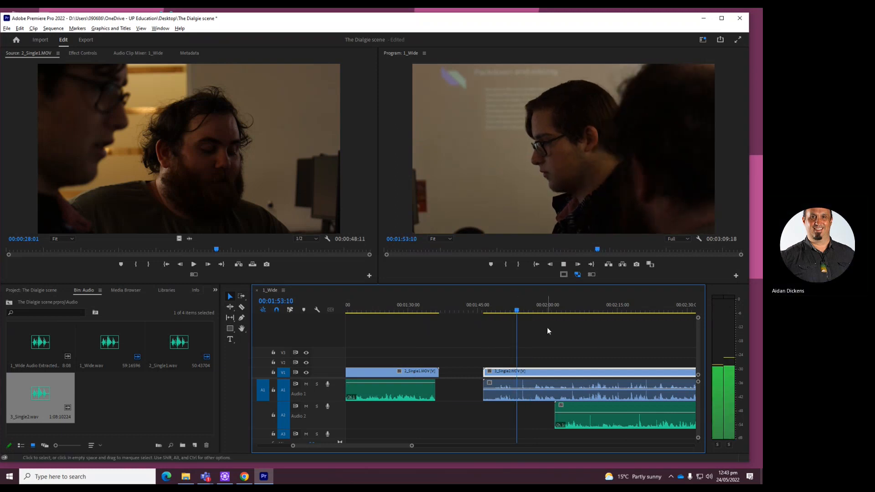
left_click(636, 311)
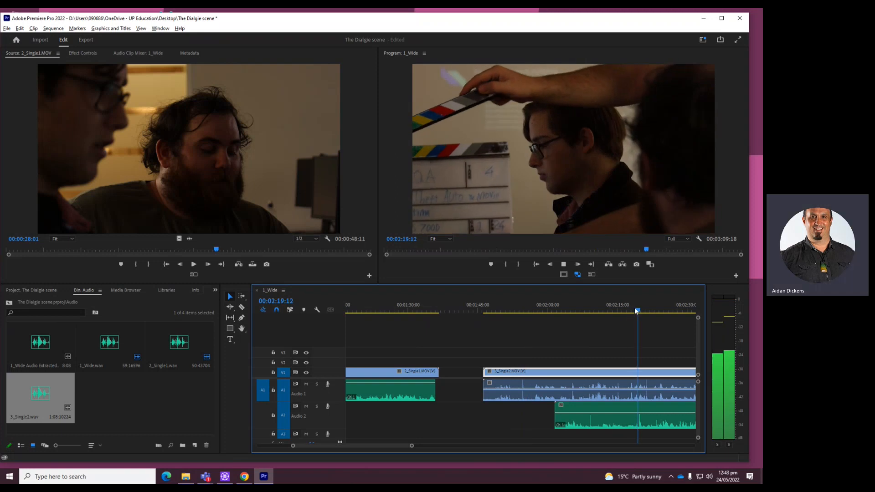
key("space")
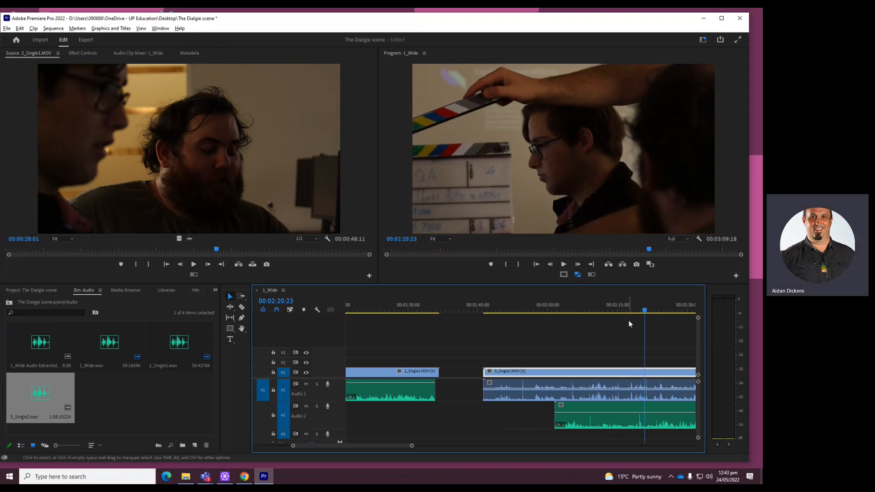
Step: Try to align 3_Single2.wav by sliding it later so an early peak meets the playhead at 00:02:20:23, and play it
key("minus")
left_click_drag(589, 412, 616, 404)
key("equal")
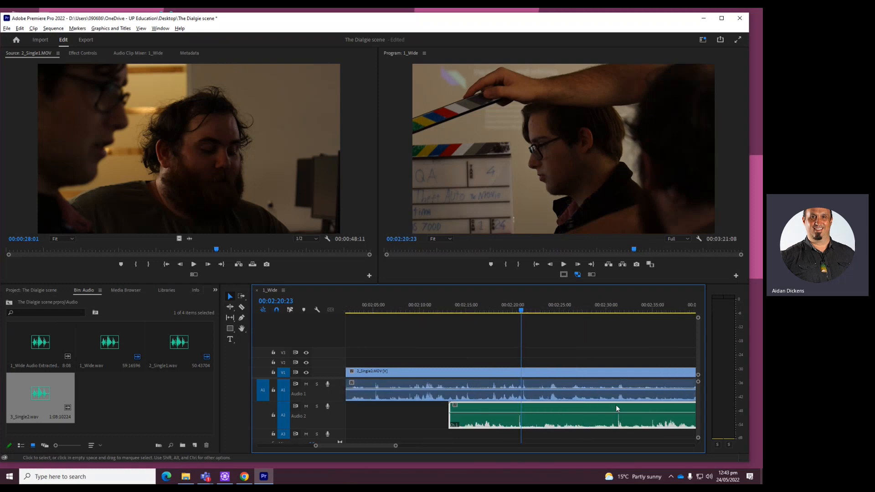
key("equal")
key("equal")
key("space")
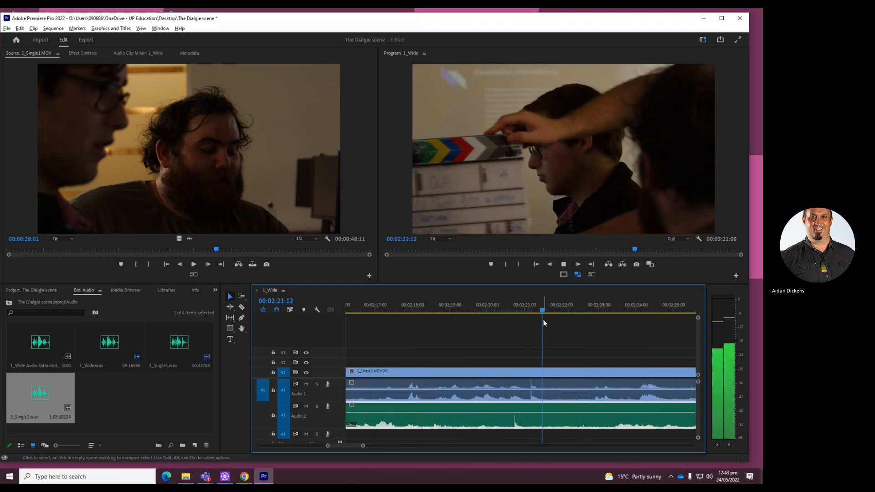
Step: Slide 3_Single2.wav earlier on audio track 2 so its clap peak meets the camera audio's clap just after 00:02:21:00
key("minus")
key("minus")
key("minus")
left_click_drag(577, 408, 548, 406)
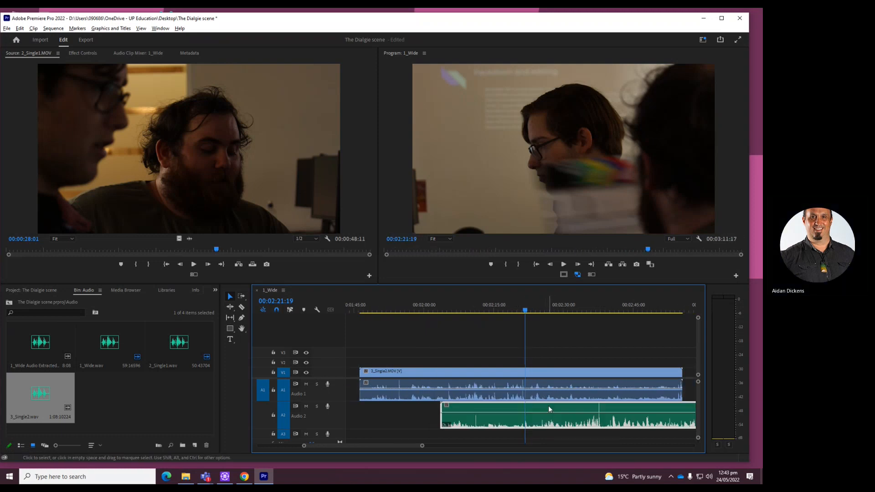
left_click(521, 306)
key("equal")
key("equal")
key("equal")
key("equal")
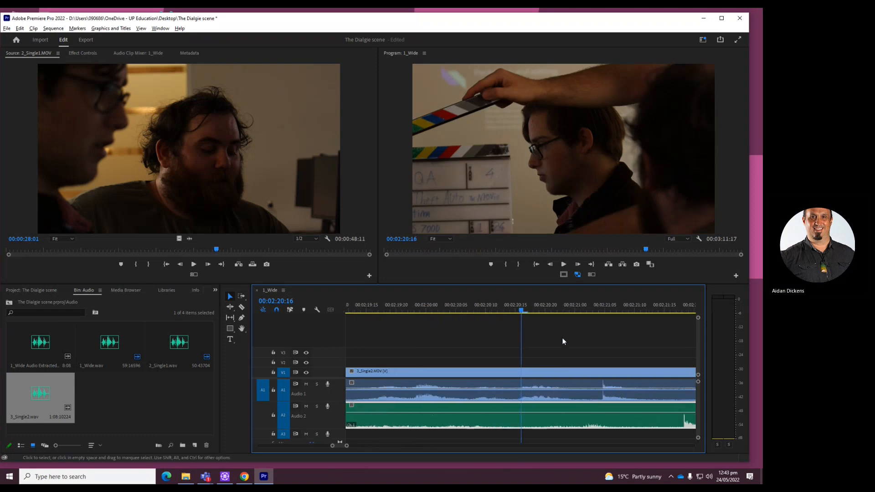
left_click_drag(580, 409, 551, 408)
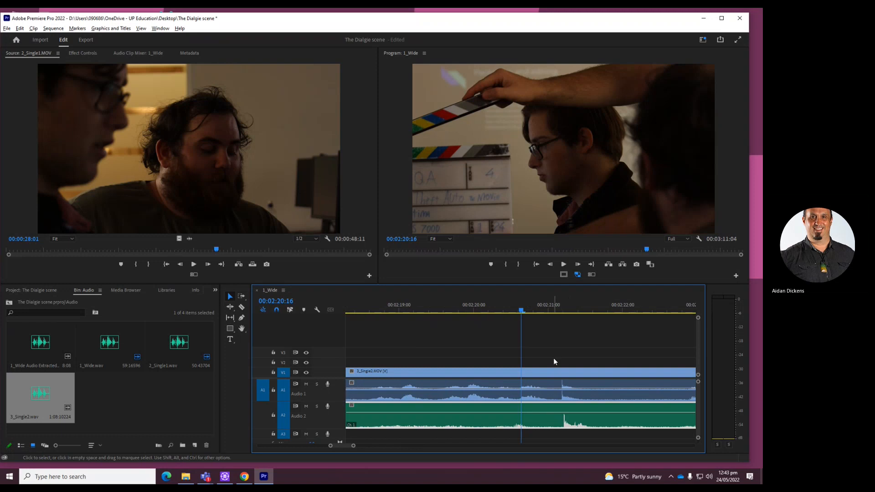
Step: Mute audio track 1 and play the clap from 00:02:21:00 to check the sync of 3_Single2.wav
left_click(549, 310)
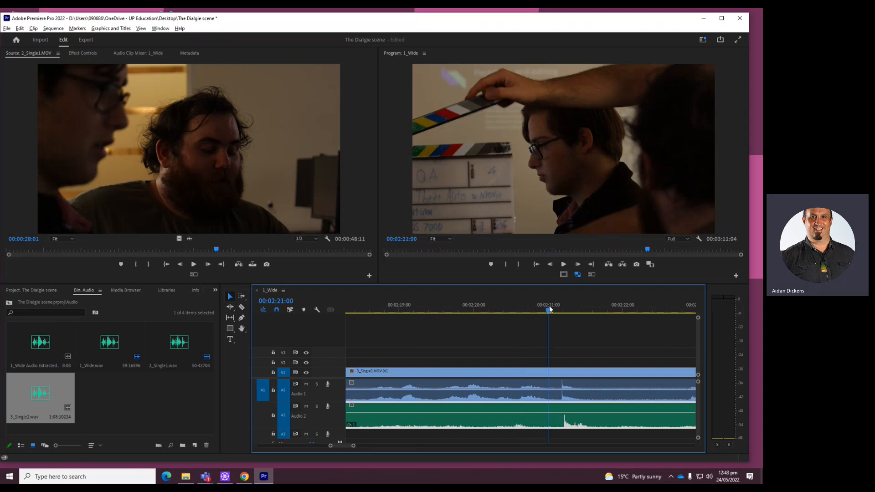
left_click(305, 384)
key("space")
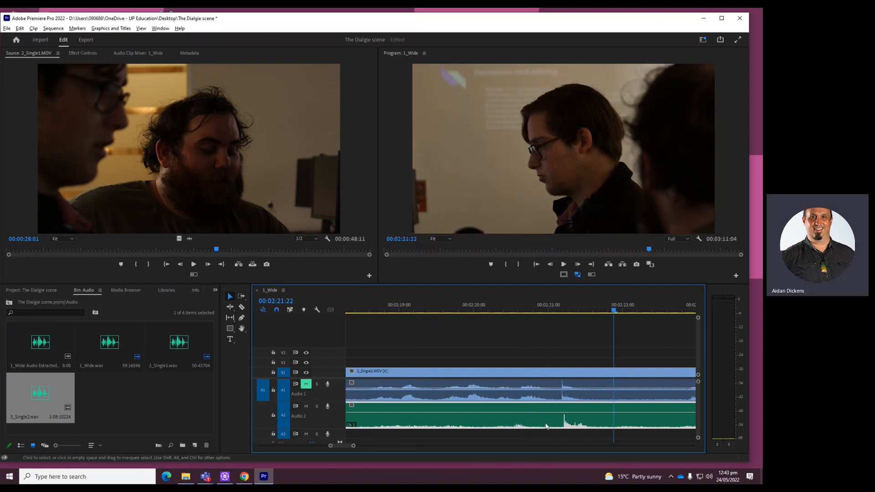
Step: Raise the volume of 3_Single2.wav and trim its end to match the end of 3_Single2.MOV
key("minus")
key("minus")
key("minus")
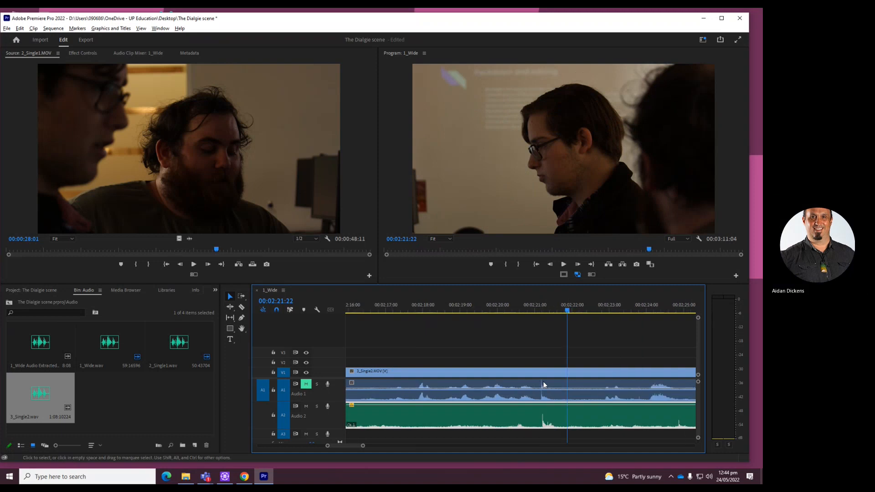
key("minus")
left_click_drag(638, 416, 602, 417)
Step: Try to trim the start of 3_Single2.MOV to the start of 3_Single2.wav and replace the camera audio with the WAV on audio track 1
left_click_drag(439, 374, 474, 375)
left_click(467, 399)
key("Delete")
left_click_drag(536, 423, 536, 400)
Step: Unmute audio track 1 and play the third clip from about 00:02:30 to check its replaced audio
left_click(543, 310)
key("space")
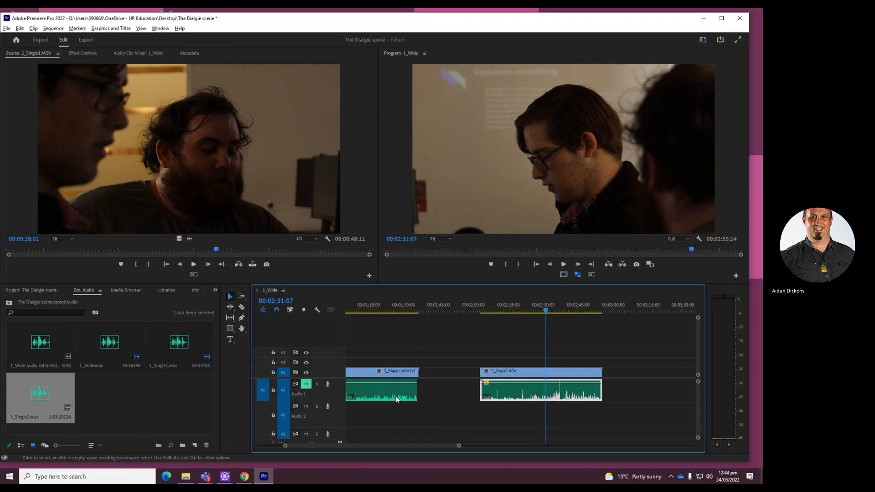
left_click(307, 385)
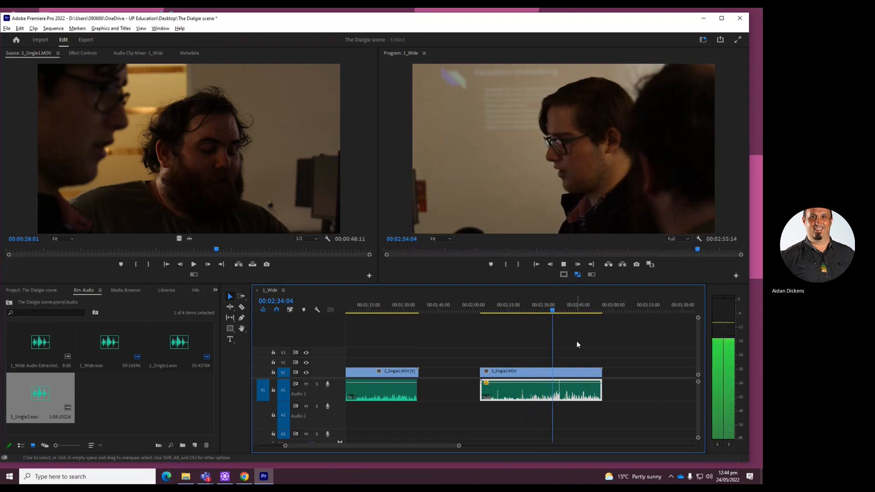
key("space")
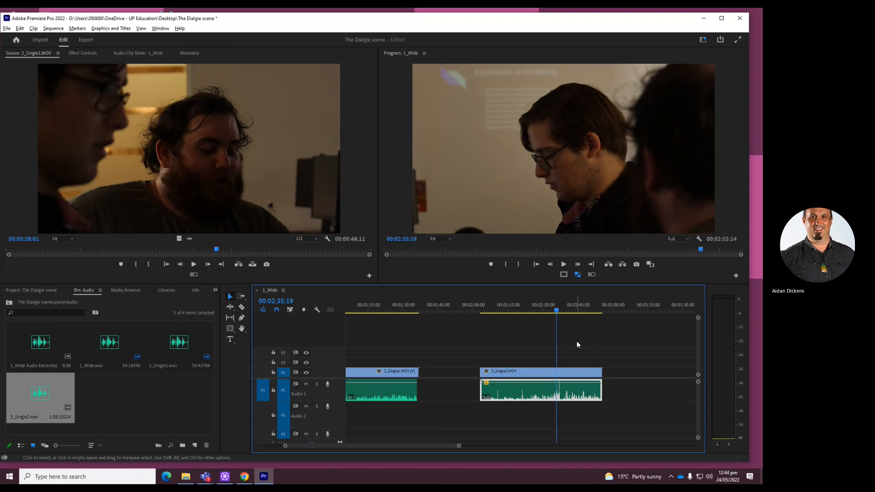
Step: Undo the move of 3_Single2.wav, the deletion of the camera audio and the start trim of 3_Single2.MOV, and briefly play the clip
key("ctrl+z")
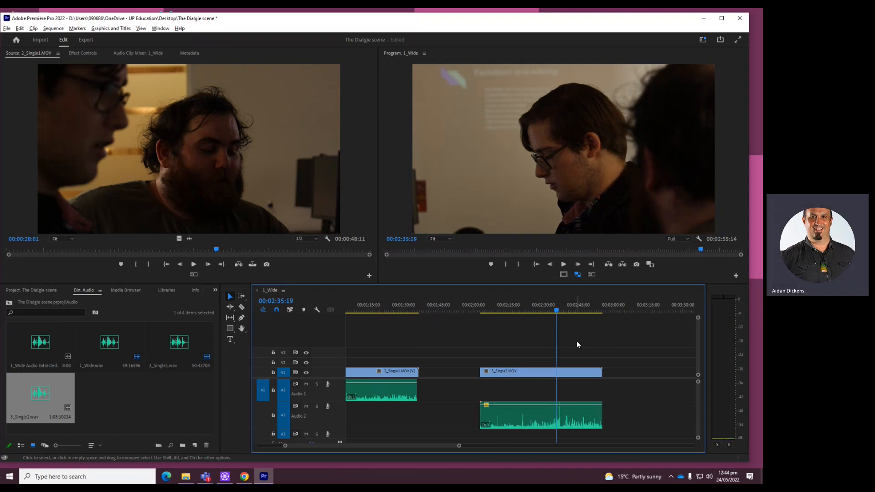
key("ctrl+z")
key("ctrl+z")
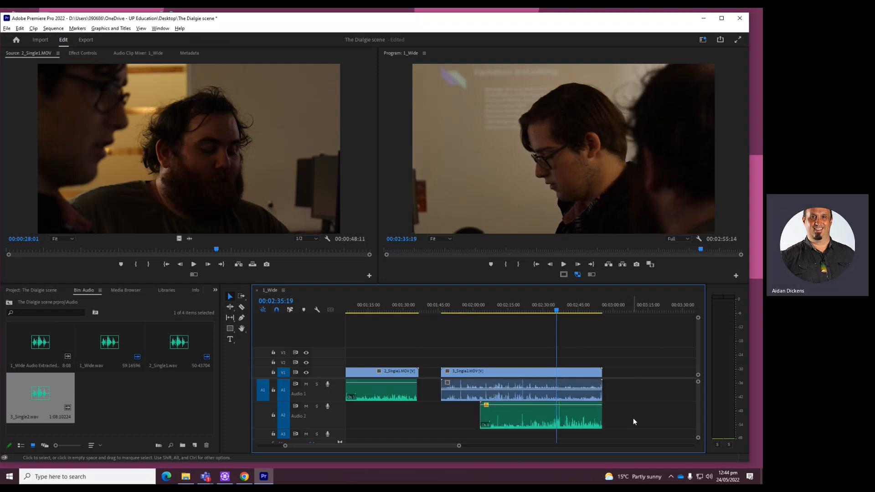
key("space")
left_click(560, 423)
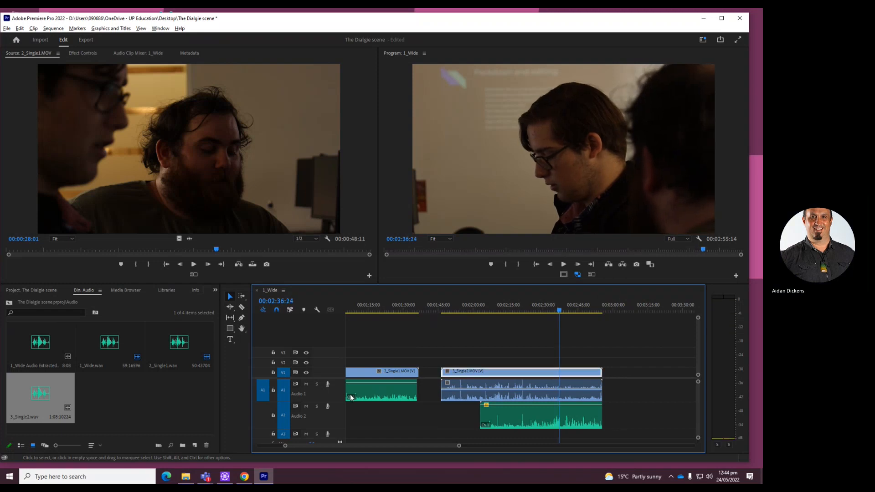
Step: Mute audio track 1 and move 3_Single2.wav earlier so its clap peak sits at the slate clap near 00:02:21
left_click(306, 385)
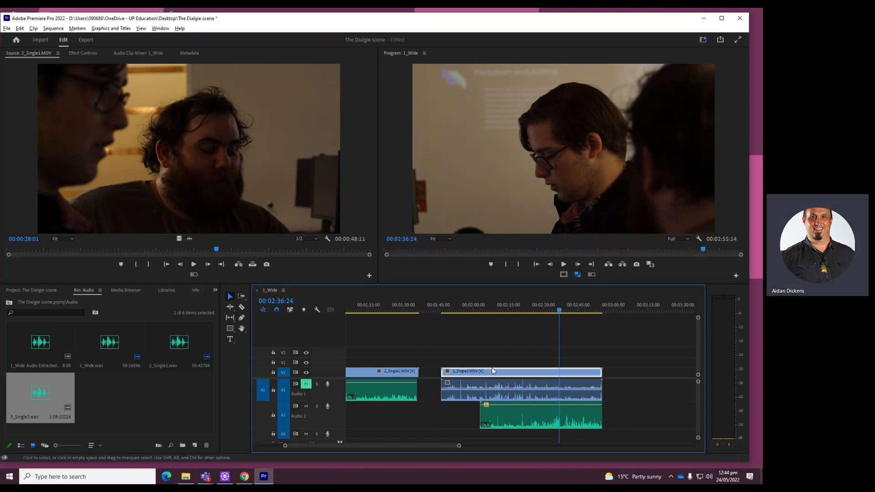
left_click_drag(516, 303, 524, 303)
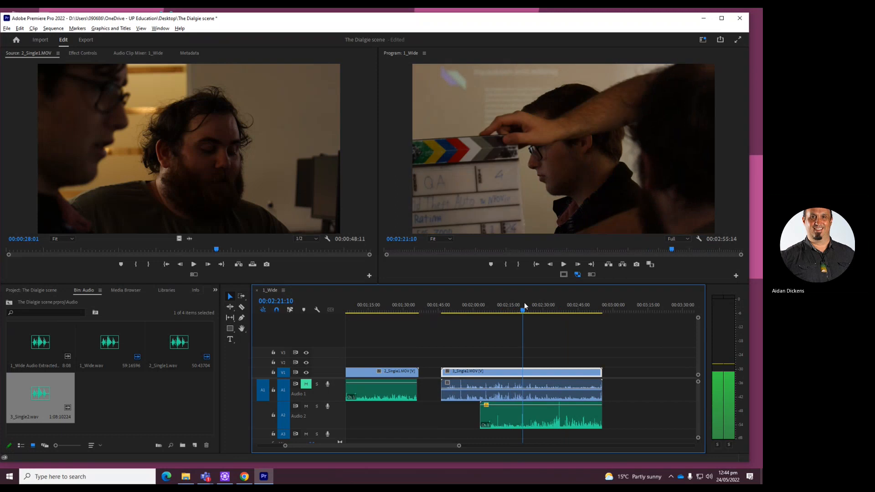
left_click_drag(582, 412, 552, 414)
key("=")
key("=")
key("=")
left_click(551, 415)
key("=")
key("=")
key("=")
Step: Mark the closed slate at 00:02:21:04 and fine-align the clap peak of 3_Single2.wav with it
left_click(490, 308)
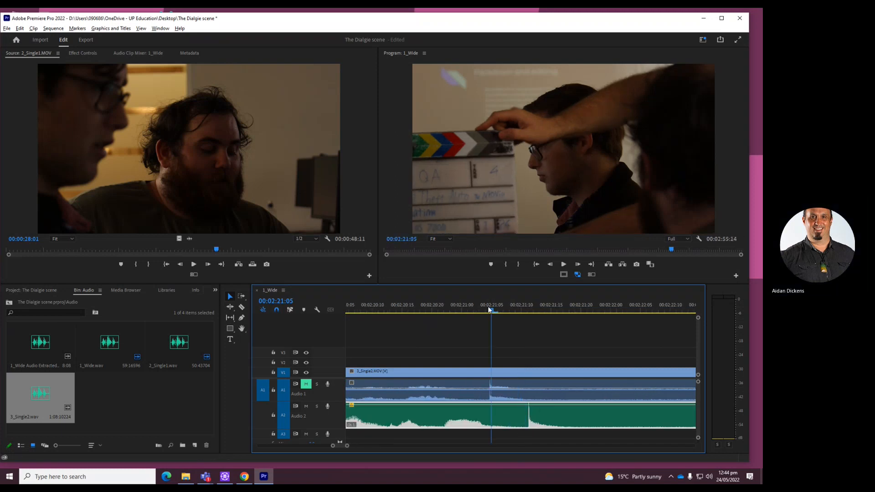
key("Left")
mouse_move(551, 414)
left_mouse_down()
mouse_move(526, 417)
mouse_move(534, 417)
left_mouse_up()
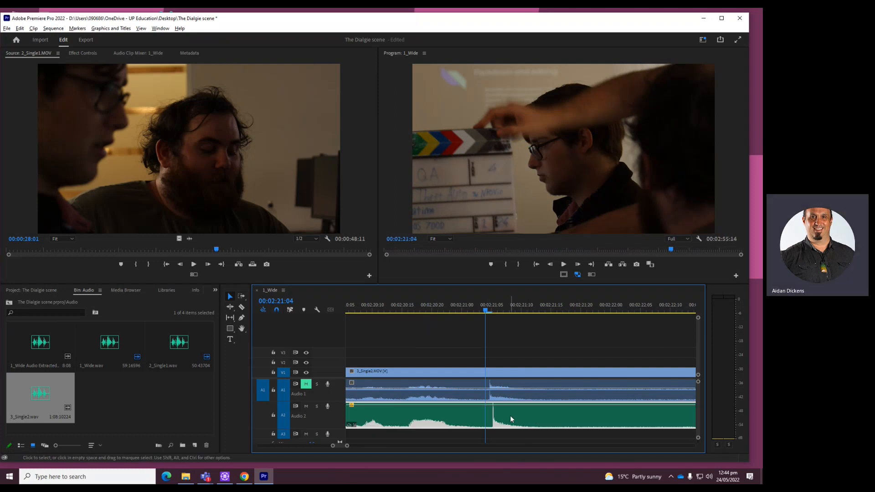
scroll(550, 391, "up", 2)
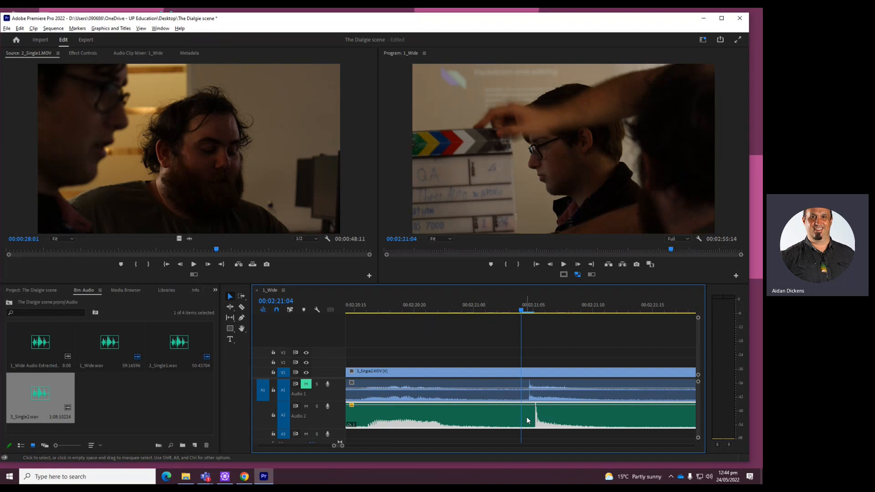
left_click_drag(539, 419, 530, 417)
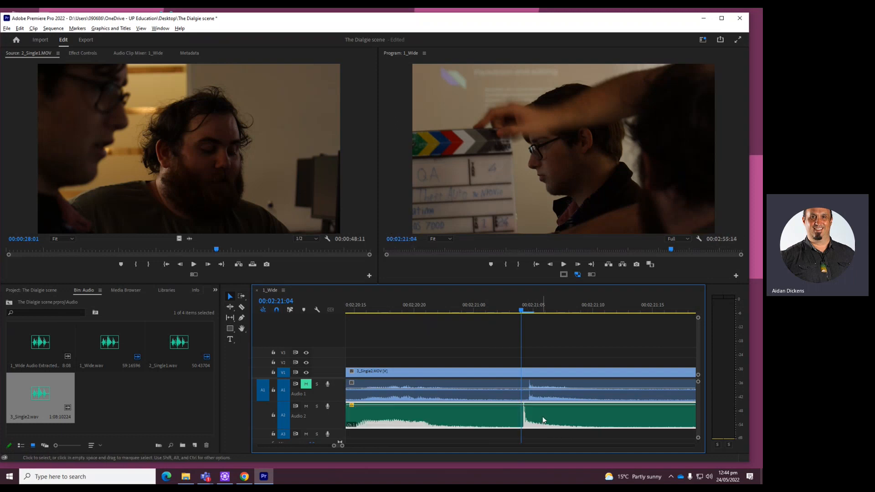
Step: Play 3_Single2.MOV from after the slate clap to check its sync with the WAV
scroll(545, 417, "down", 3)
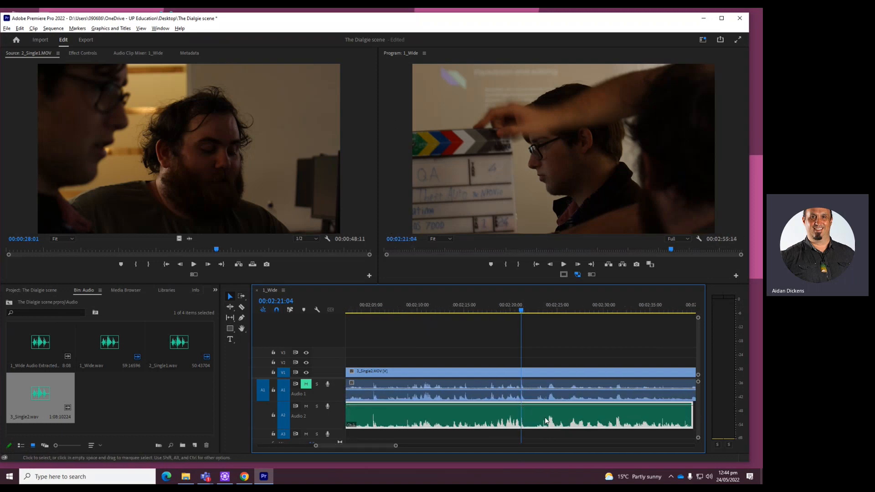
left_click(533, 306)
key("space")
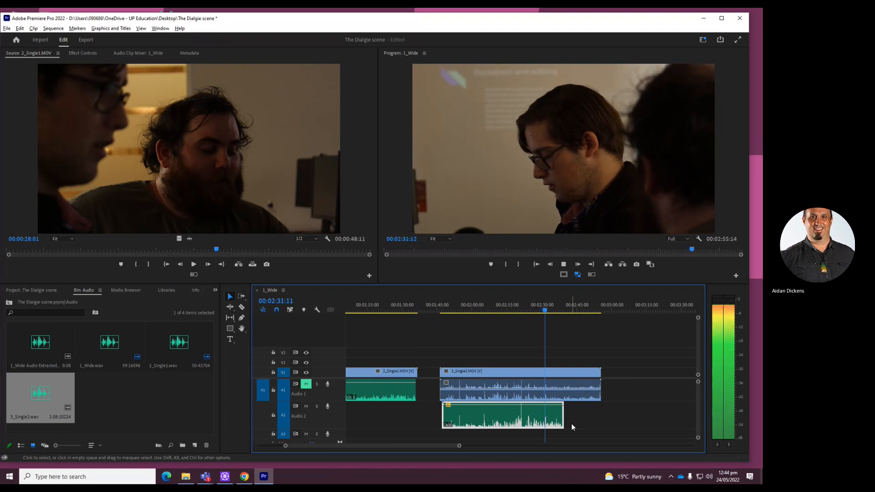
key("space")
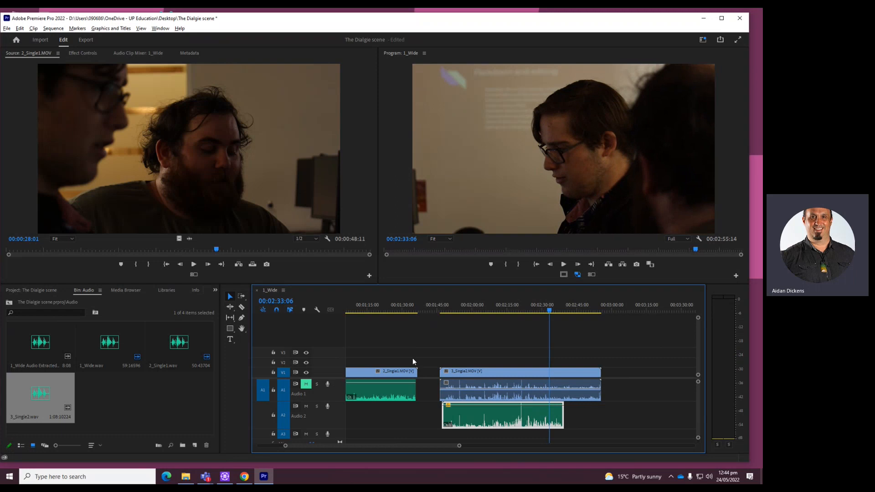
Step: Trim the end of 3_Single2.MOV to the WAV's end and replace its camera audio with 3_Single2.wav on audio track 1
left_click_drag(601, 389, 564, 379)
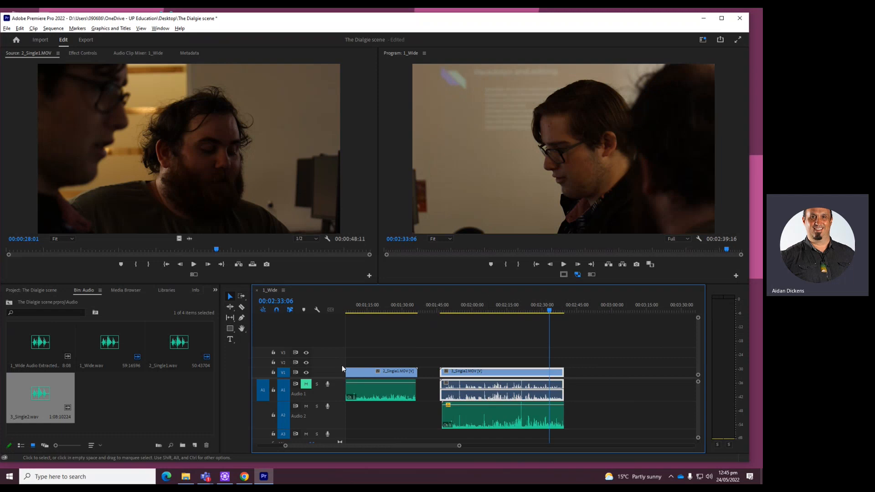
left_click(291, 310)
left_click(546, 393)
key("Delete")
left_click_drag(492, 419, 494, 391)
Step: Link 3_Single2.MOV with 3_Single2.wav
left_click_drag(458, 341, 499, 389)
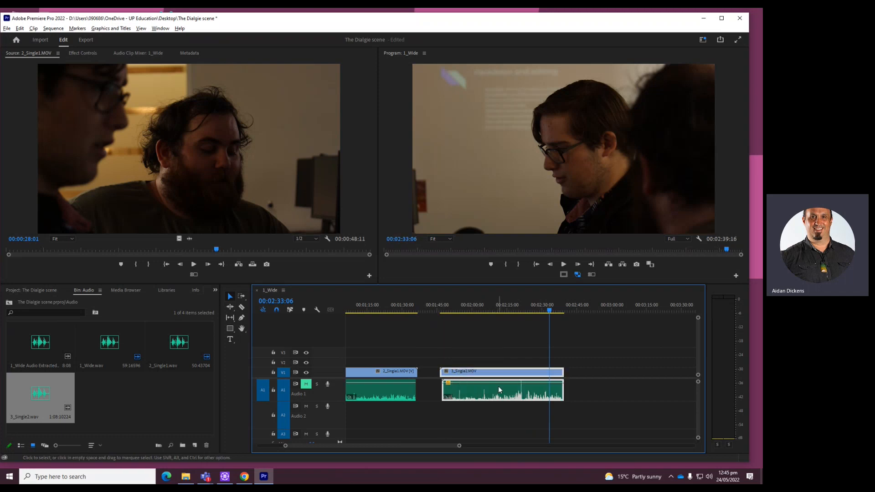
right_click(501, 395)
left_click(524, 202)
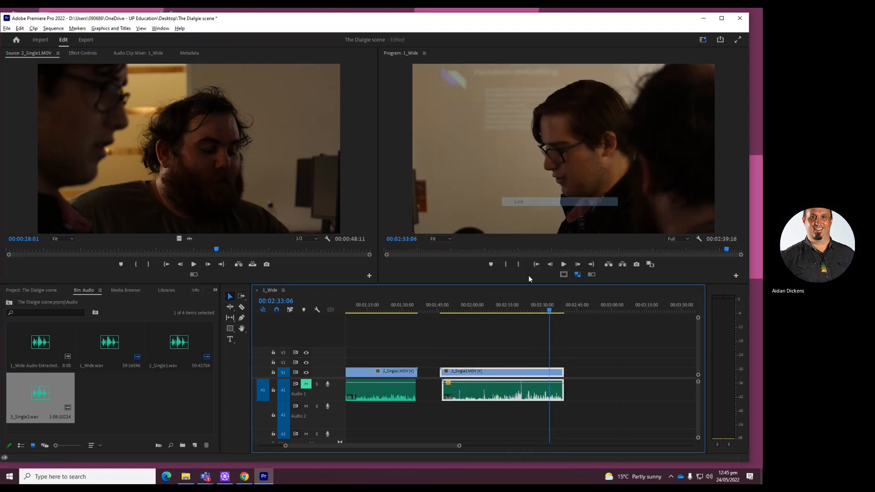
Step: Turn linked selection back on and move both single-shot clips later, so the first of them starts at about 00:02:12
key("minus")
key("minus")
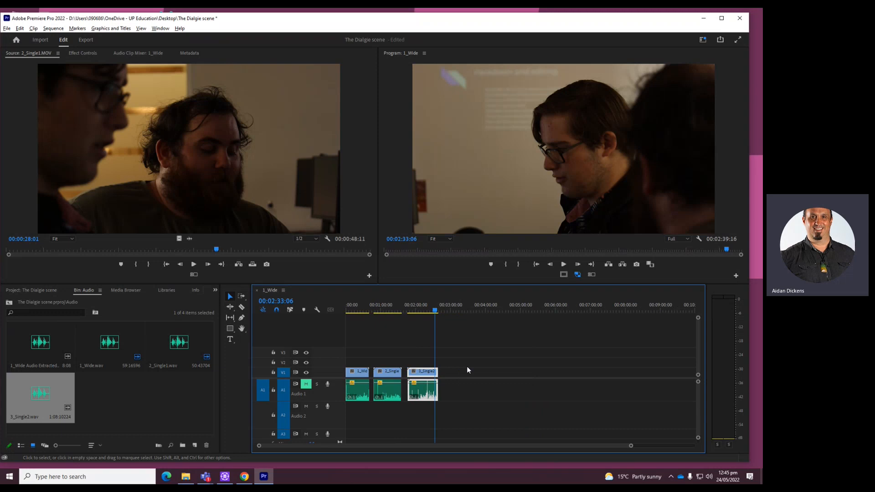
left_click(345, 306)
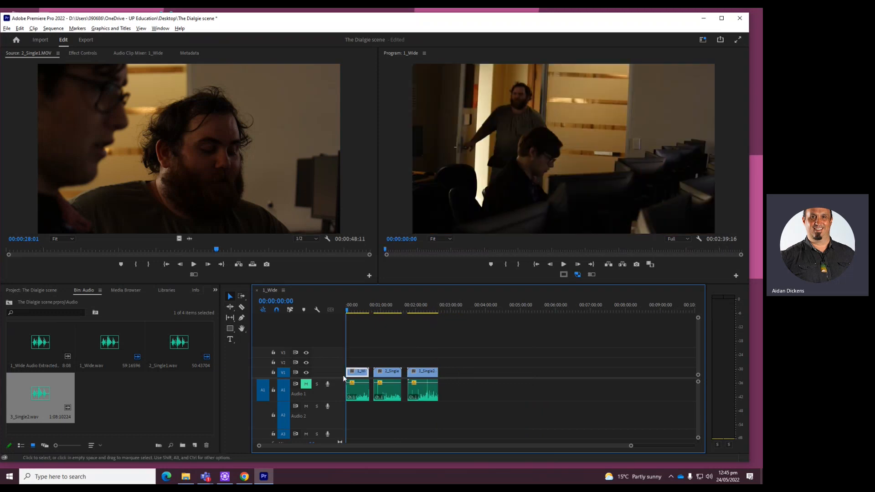
left_click(290, 310)
left_click_drag(393, 343, 445, 426)
left_click_drag(392, 376, 441, 375)
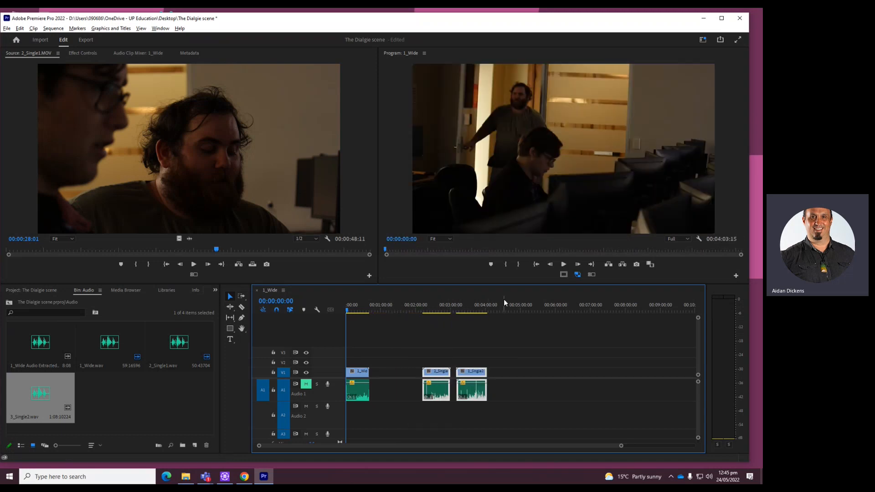
Step: Move 1_Wide.MOV and its audio a few seconds later, extend their start, and trim it to 00:00:05:03
key("equal")
key("equal")
key("space")
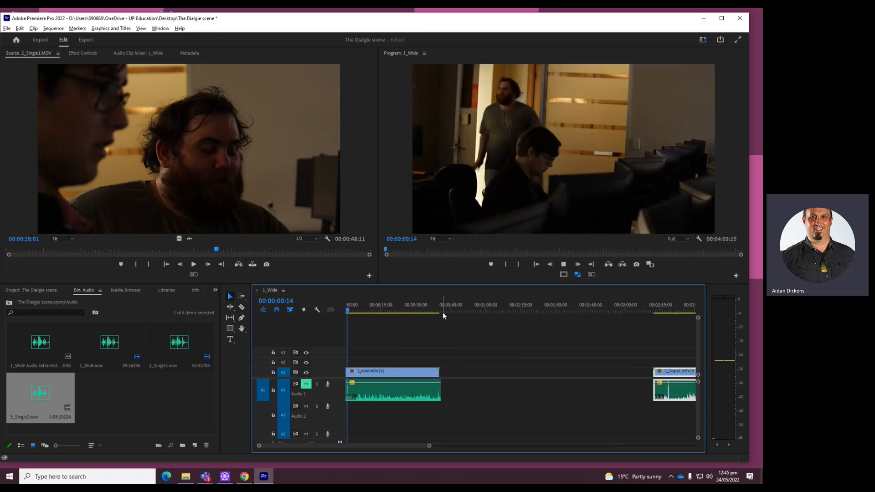
left_click(397, 371)
left_click_drag(398, 373, 350, 373)
key("space")
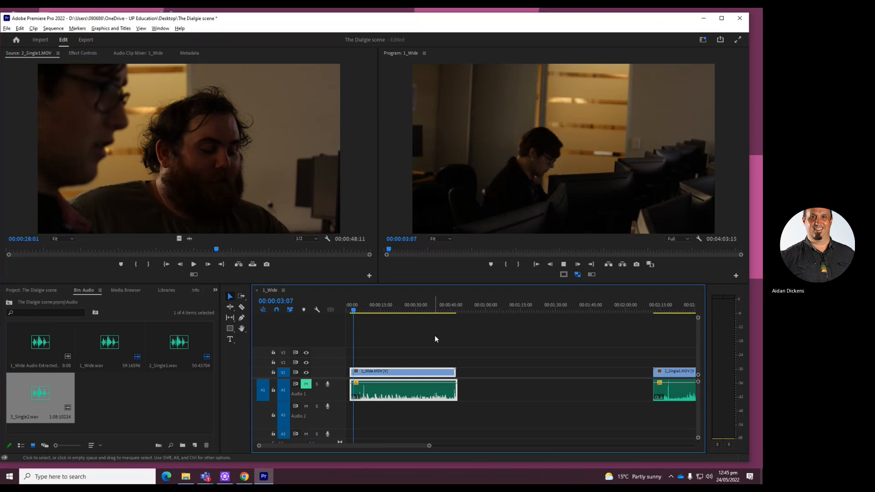
key("space")
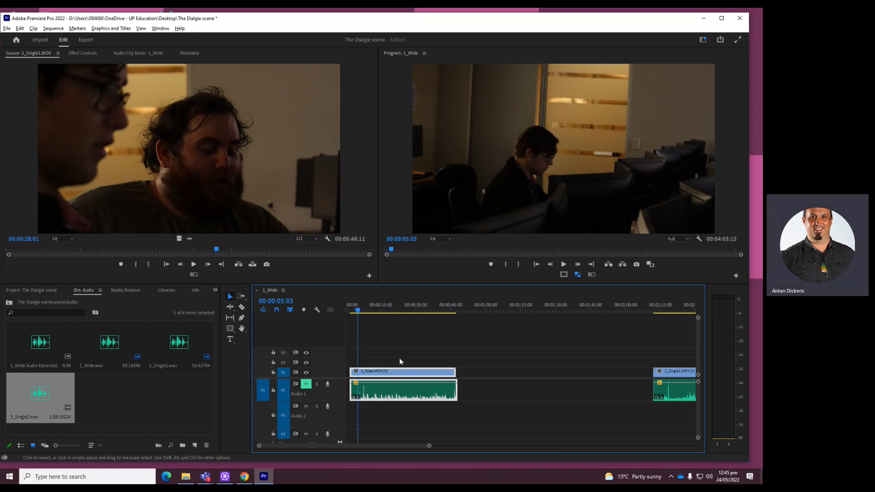
left_click_drag(350, 376, 358, 377)
Step: Play the wide shot with audio track 1 unmuted, cut it at 00:00:13:23, and move the remainder to about 00:01:10
key("space")
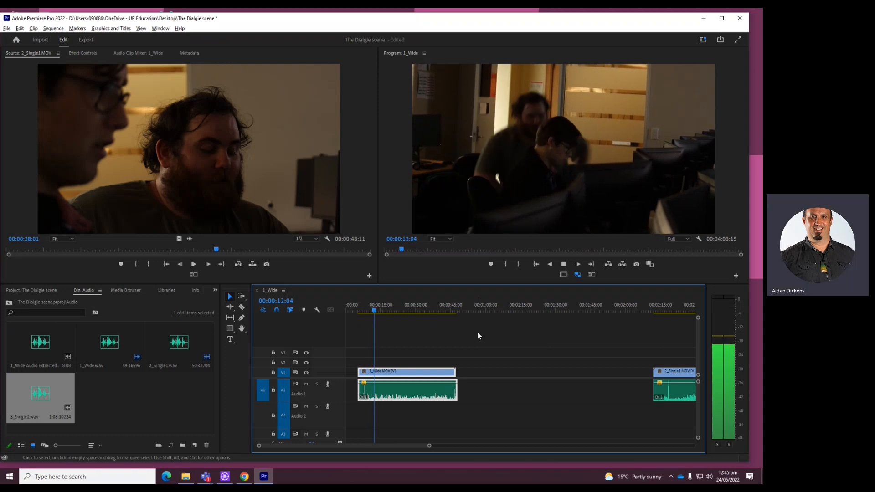
key("space")
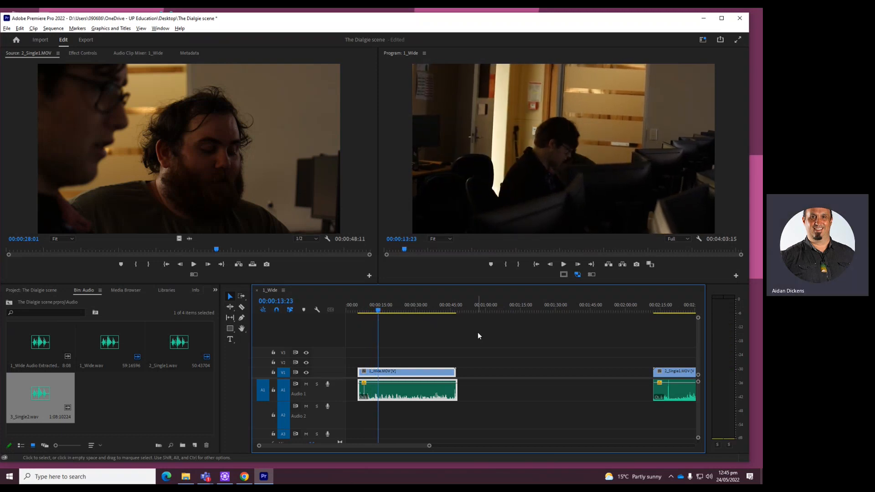
key("c")
left_click(379, 374)
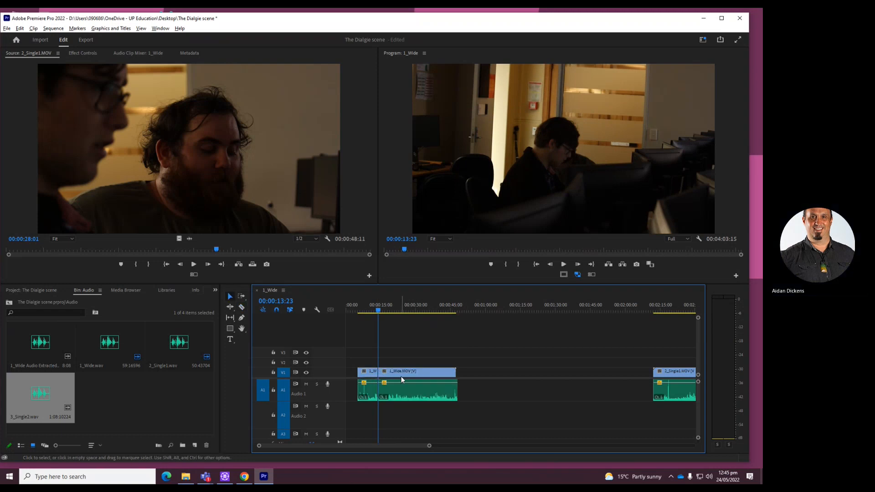
left_click_drag(401, 377, 586, 366)
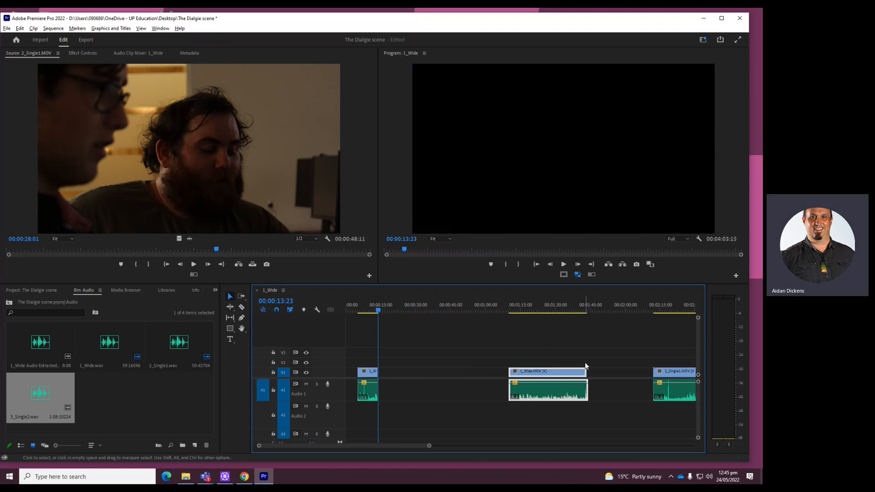
Step: Move 2_Single1.MOV with its audio earlier and trim their start to 00:02:09:18
left_click(665, 312)
left_click_drag(676, 372, 623, 373)
left_click_drag(607, 311, 649, 307)
left_click_drag(601, 372, 649, 371)
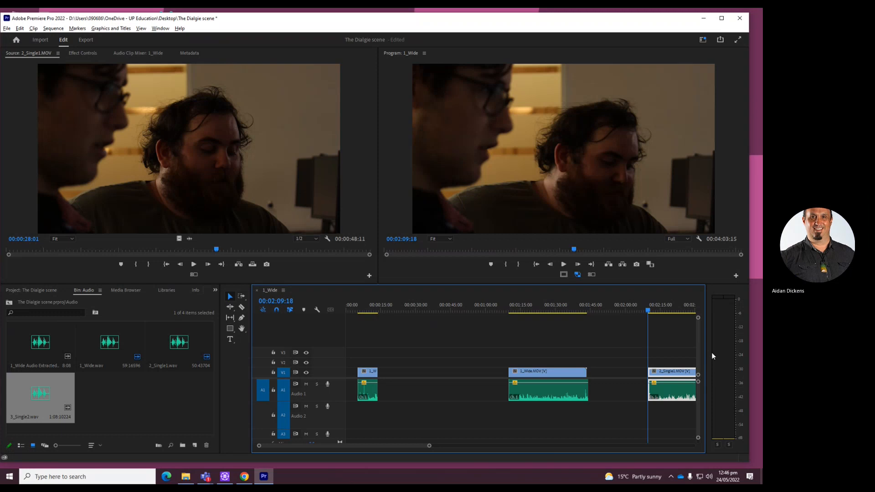
Step: Play the short opening piece of the wide shot to review its action and sound
key("minus")
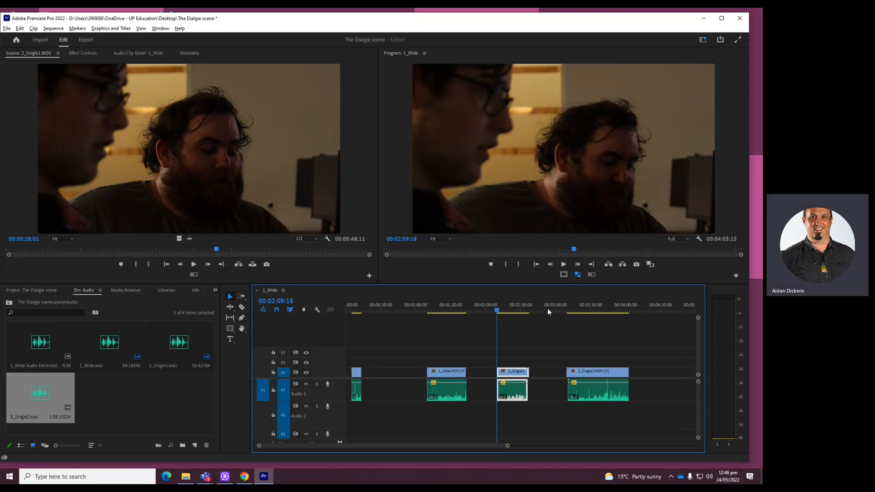
left_click(354, 311)
key("space")
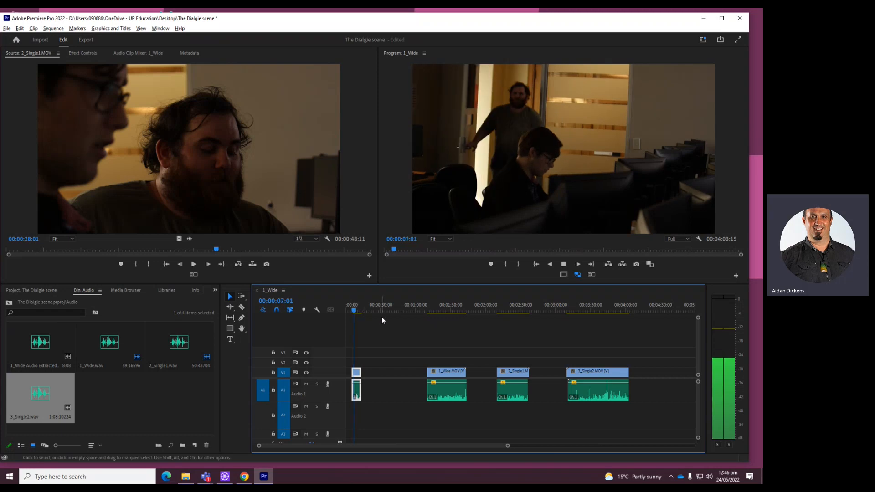
key("space")
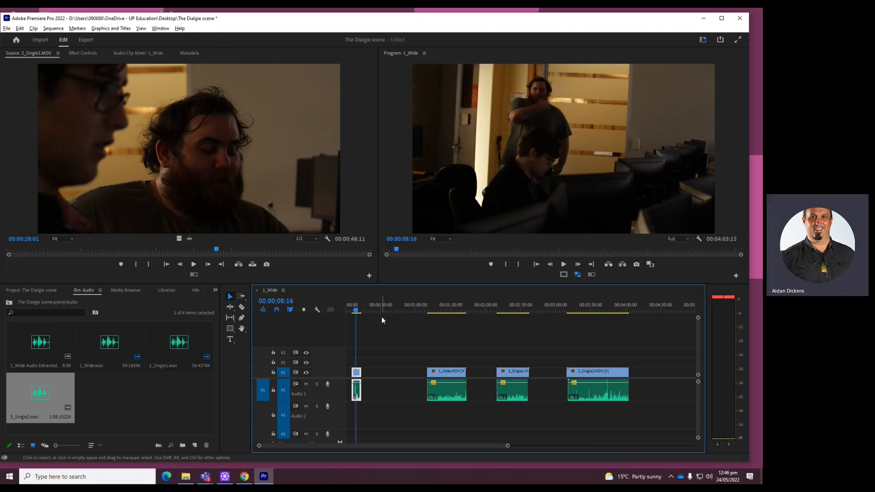
Step: Play 2_Single1.MOV twice from its start to judge where the shot begins
left_click(497, 311)
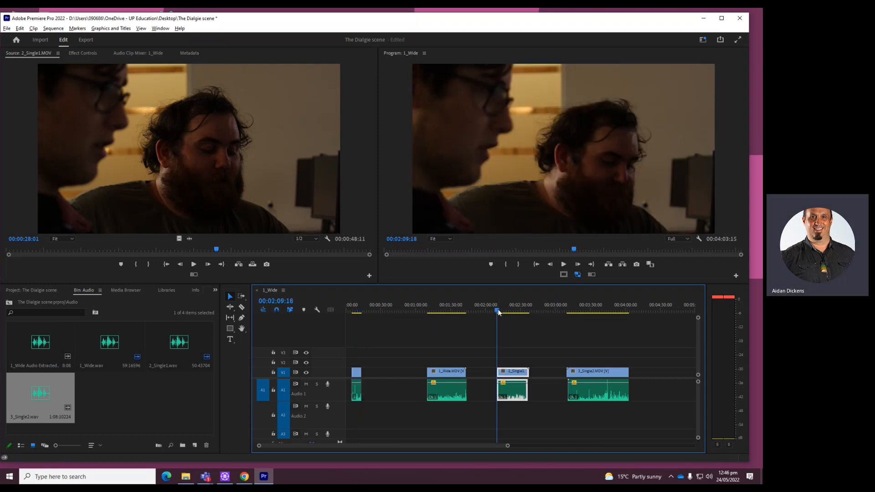
key("=")
key("space")
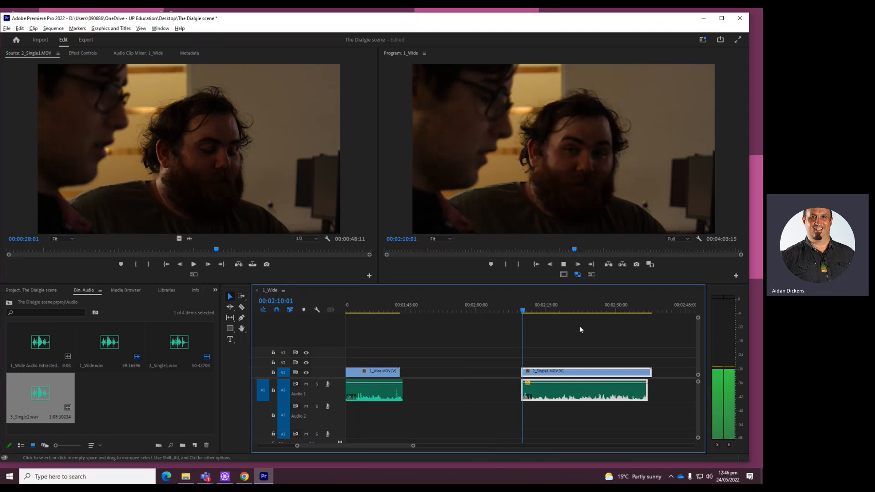
key("space")
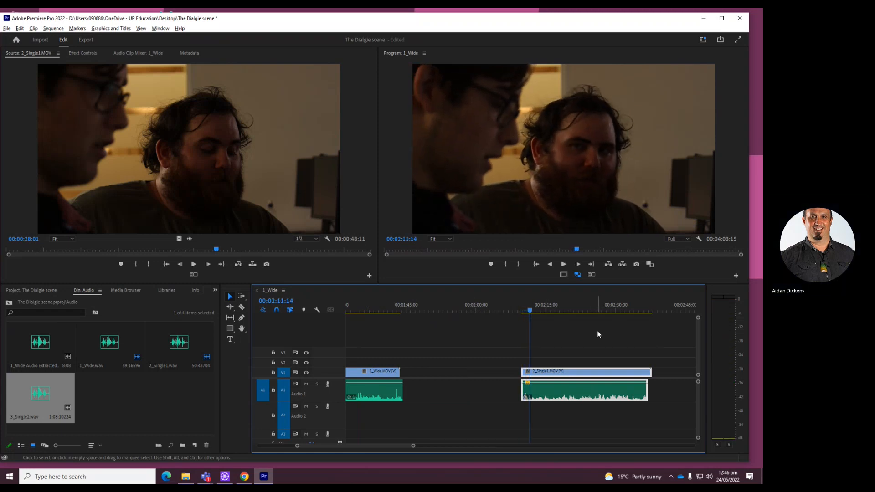
left_click(524, 308)
key("space")
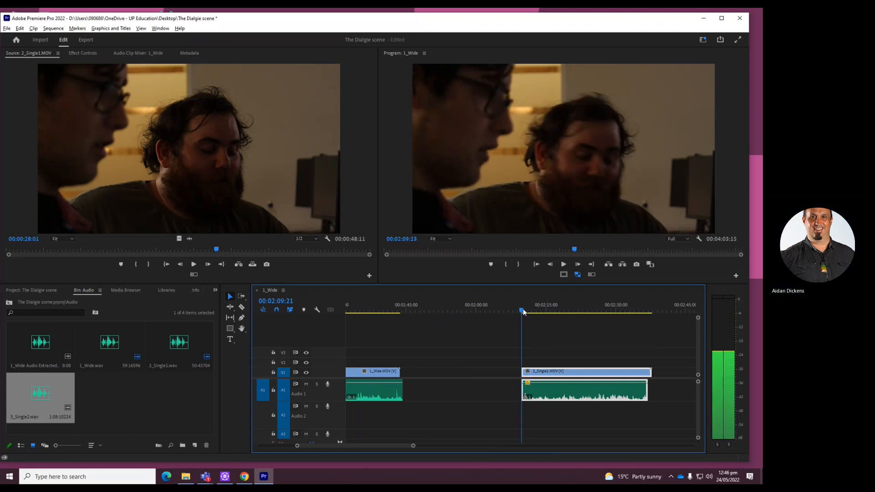
key("space")
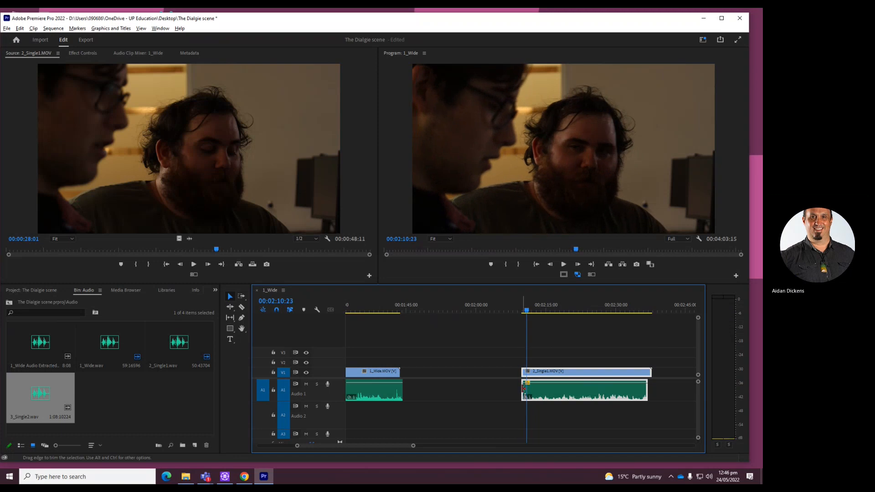
Step: Extend the start of 2_Single1.MOV and its audio back to about 00:02:06 and review the recovered footage
left_click_drag(523, 388, 503, 388)
left_click(506, 311)
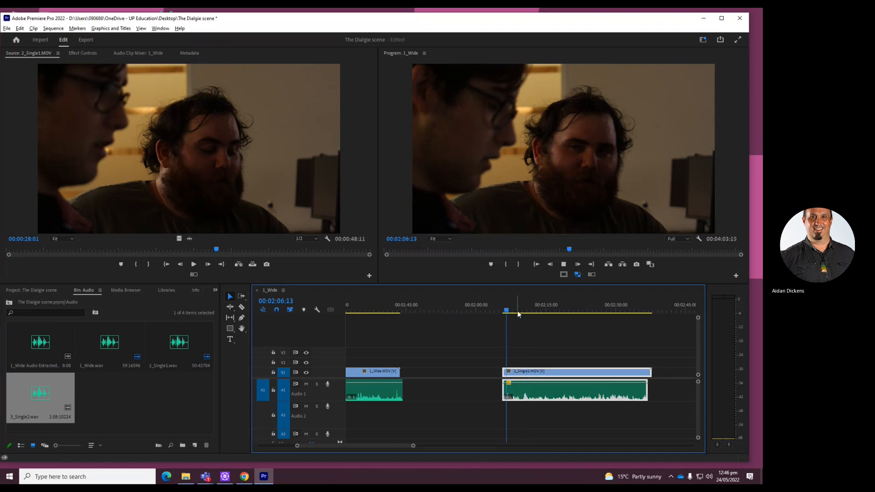
key("space")
left_click(510, 310)
left_click_drag(510, 312, 512, 313)
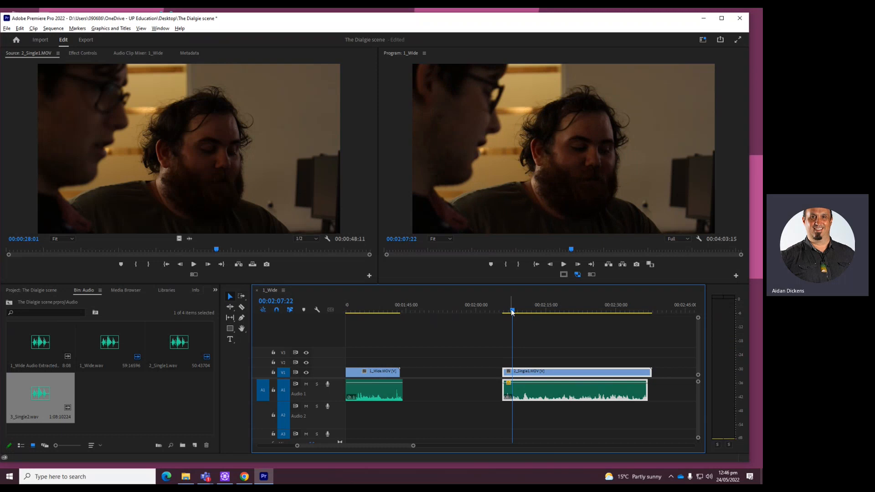
left_click_drag(512, 313, 512, 312)
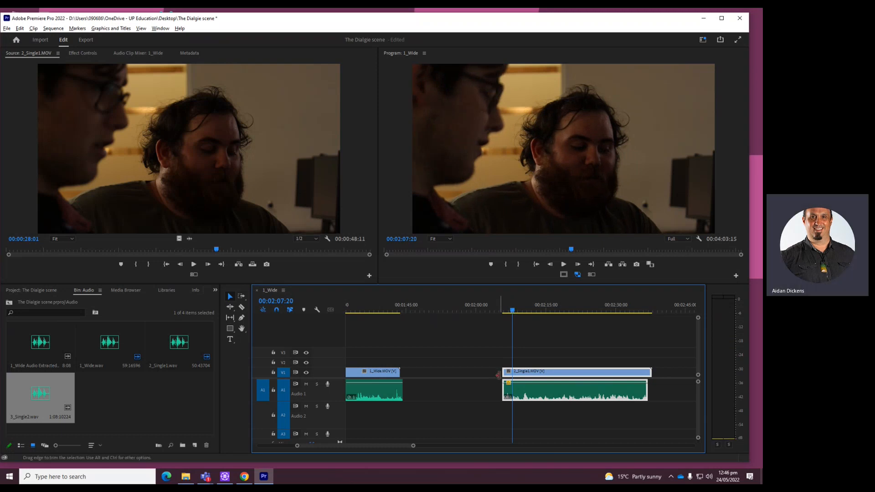
Step: Extend the start of 2_Single1.MOV and its audio to about 00:02:04 and play from there
left_click_drag(499, 375, 492, 374)
left_click(494, 309)
key("space")
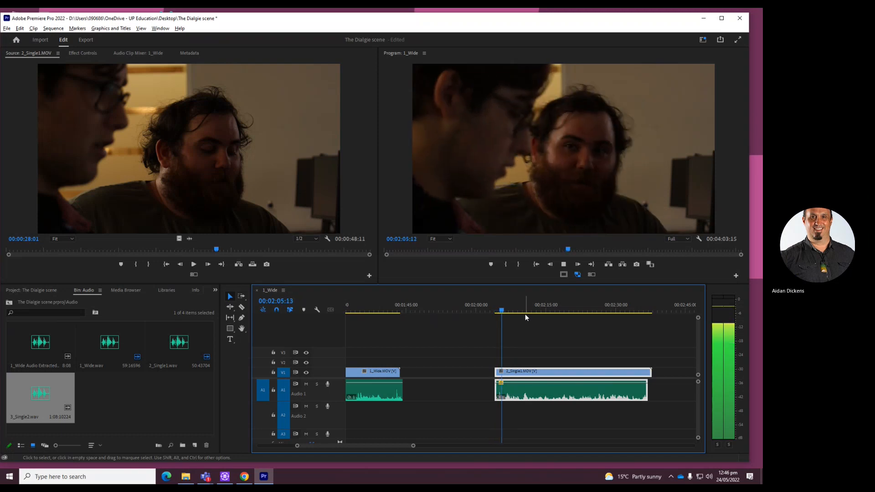
Step: Stop playback and split 2_Single1.MOV and its audio at about 00:02:05
key("space")
key("c")
left_click(501, 372)
key("v")
Step: Cut the short opening piece of 2_Single1.MOV and place it with its audio directly after the opening piece of the wide shot
left_click(497, 375)
key("Delete")
key("minus")
left_click_drag(438, 301, 384, 324)
key("ctrl+v")
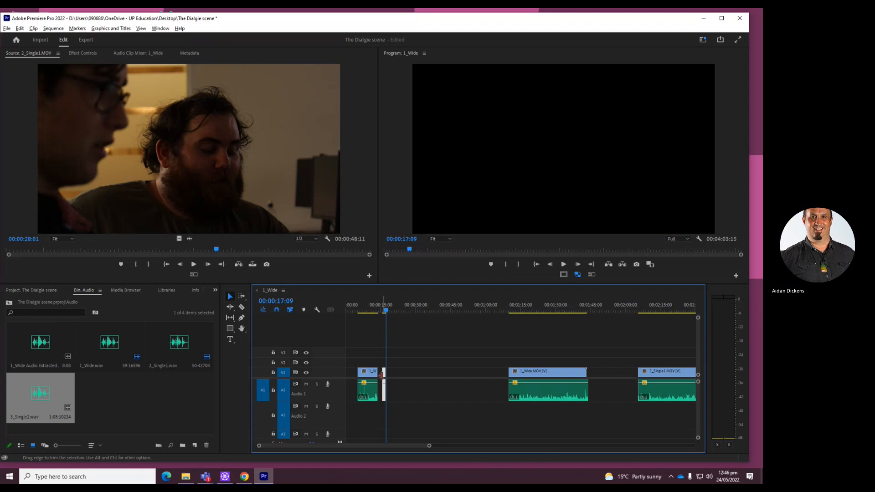
left_click_drag(383, 379, 379, 378)
Step: Play up to the first cut and ripple-trim the end of the opening wide piece to 00:00:12:14
left_click(376, 305)
key("=")
key("=")
key("=")
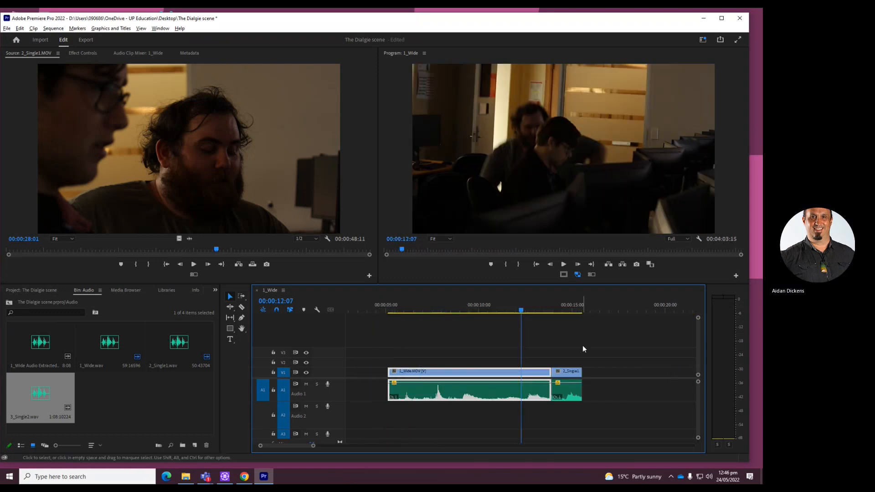
key("space")
left_click(508, 305)
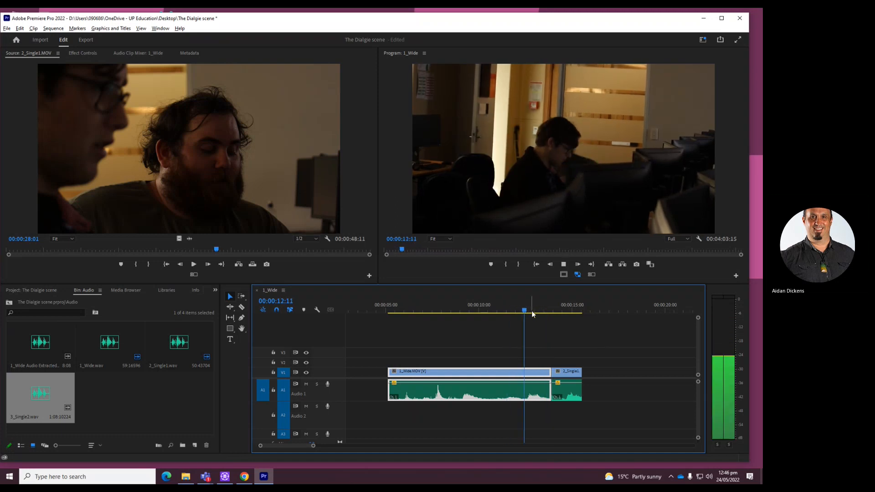
key("space")
key("b")
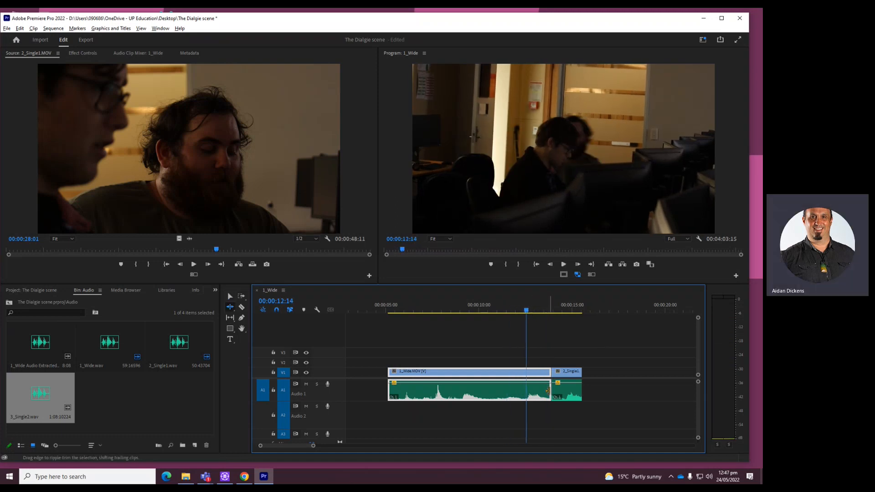
left_click_drag(548, 391, 526, 391)
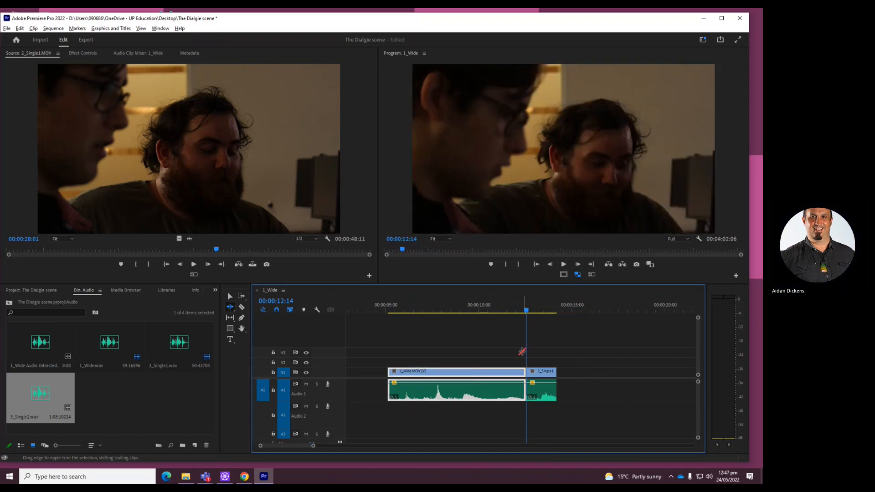
Step: Review the cut from the wide shot and ripple-extend the start of the short 2_Single1.MOV piece by about 12 frames
key("shift+k")
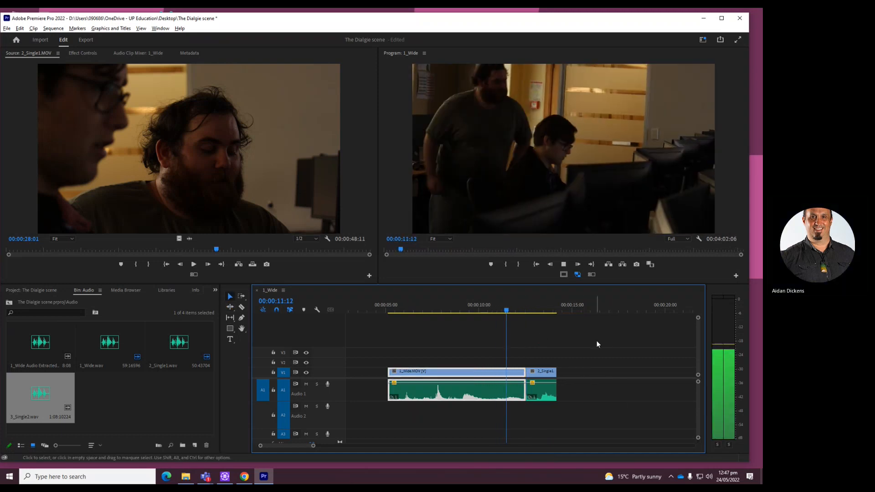
key("space")
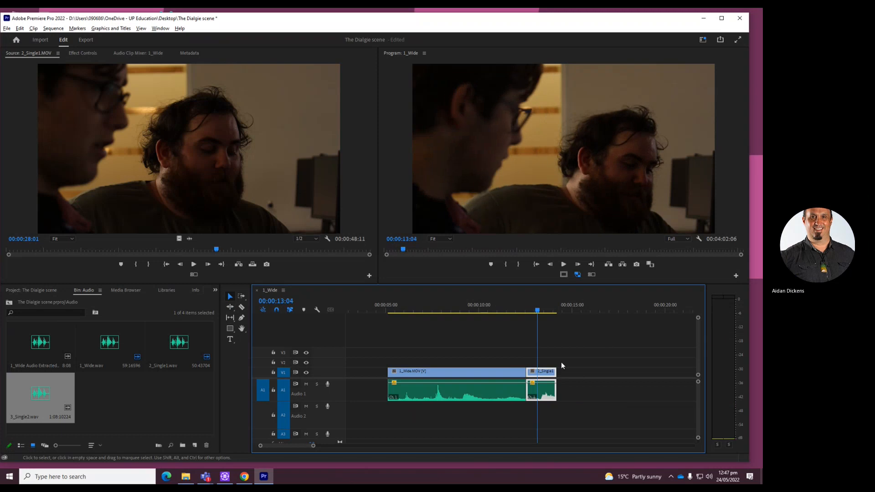
key("b")
left_click_drag(530, 391, 520, 391)
Step: Replay the cut, ripple-extend the start of the 2_Single1.MOV piece by about 16 more frames and review it again
left_click_drag(520, 311, 505, 310)
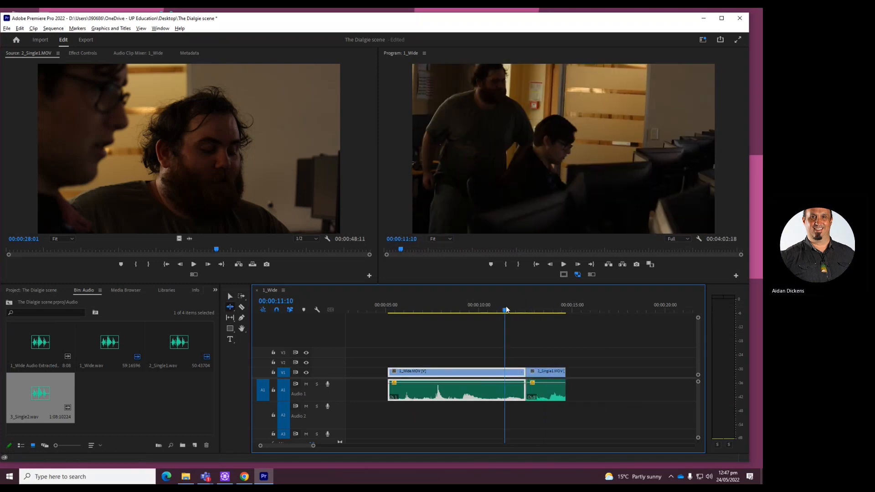
key("space")
key("space")
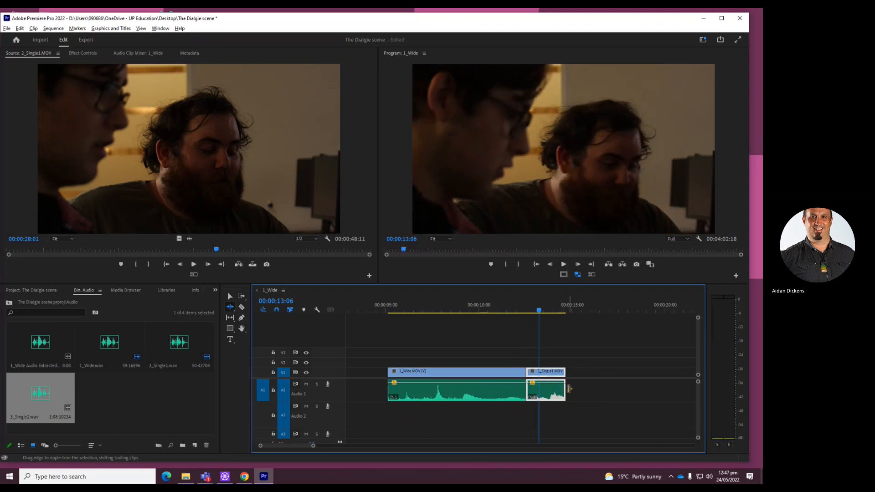
left_click_drag(530, 395, 516, 395)
left_click(497, 308)
key("space")
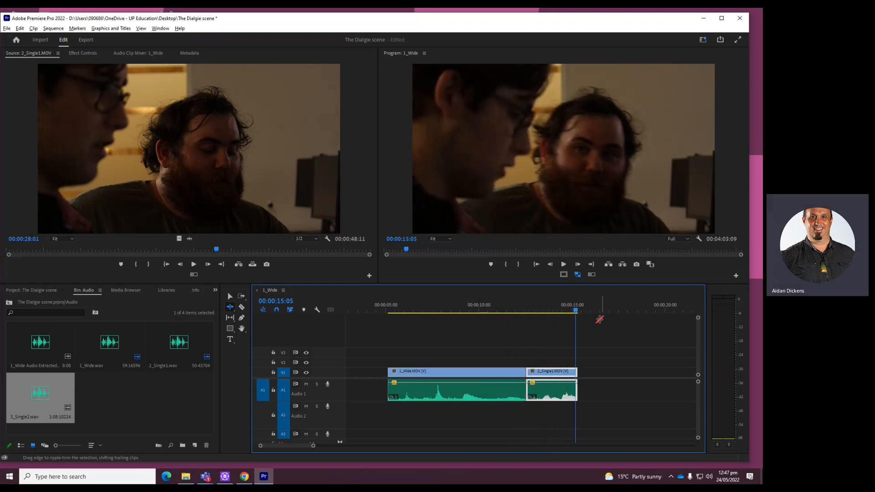
Step: Go to 3_Single2.MOV and play it from about 00:03:10 to find the take that continues the dialogue
key("v")
key("minus")
key("minus")
key("minus")
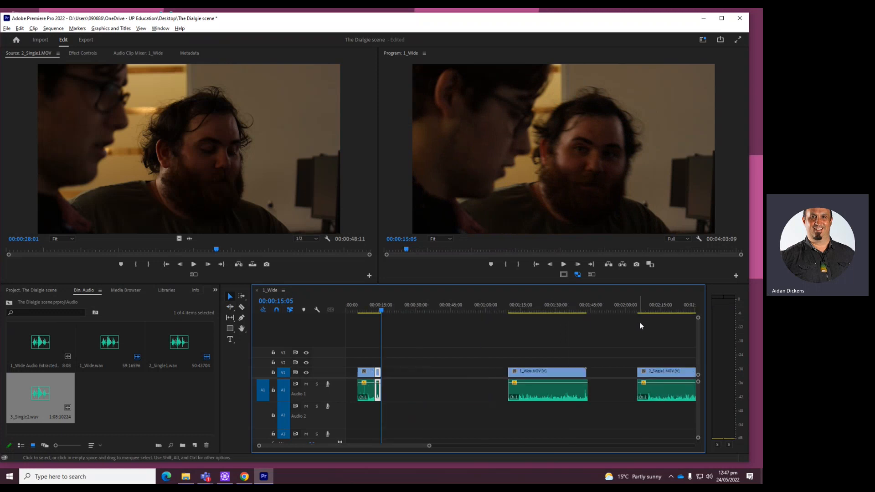
left_click(647, 306)
key("minus")
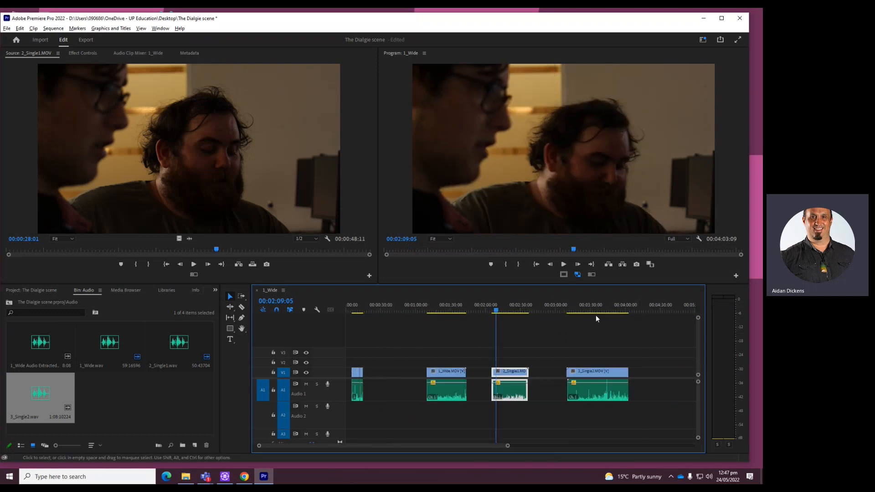
left_click(568, 310)
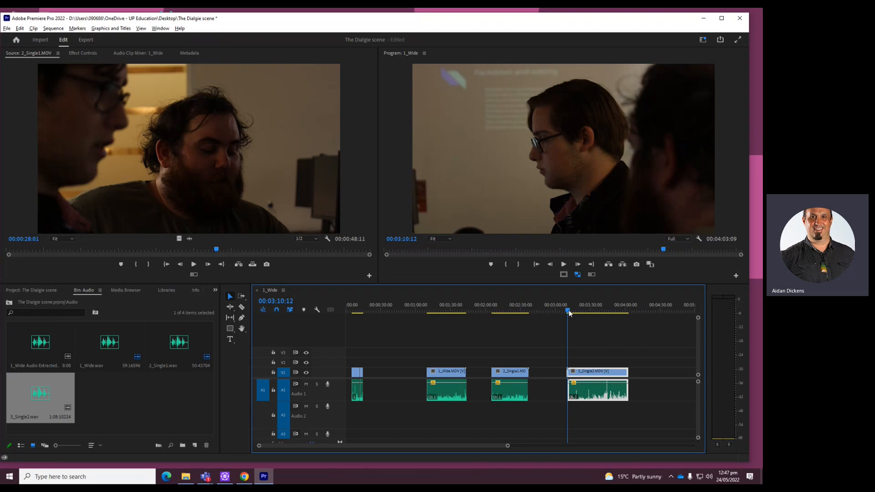
key("equal")
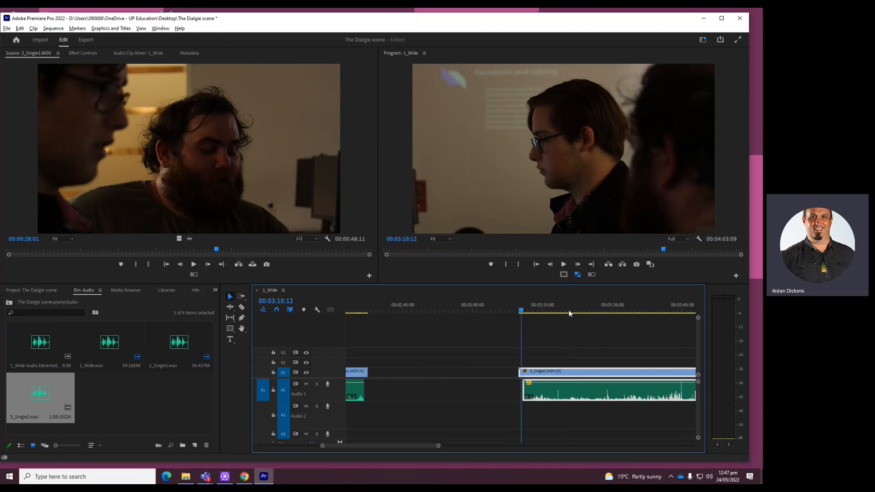
key("space")
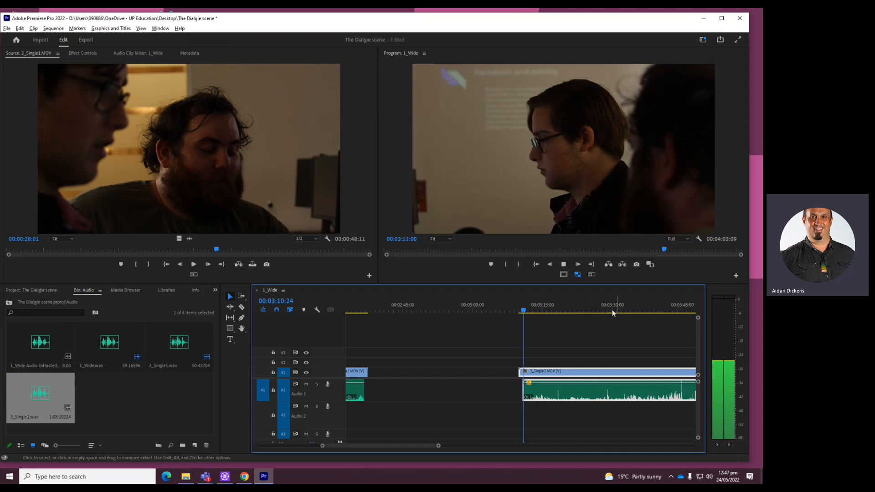
left_click(572, 304)
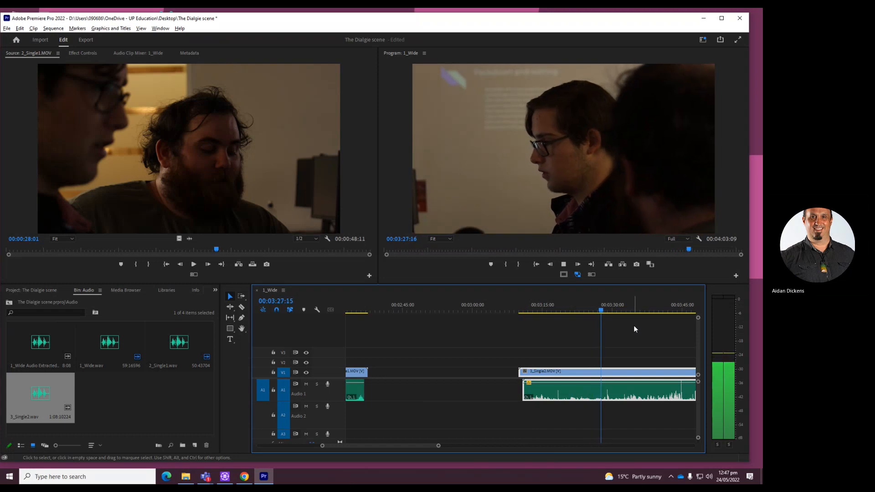
key("space")
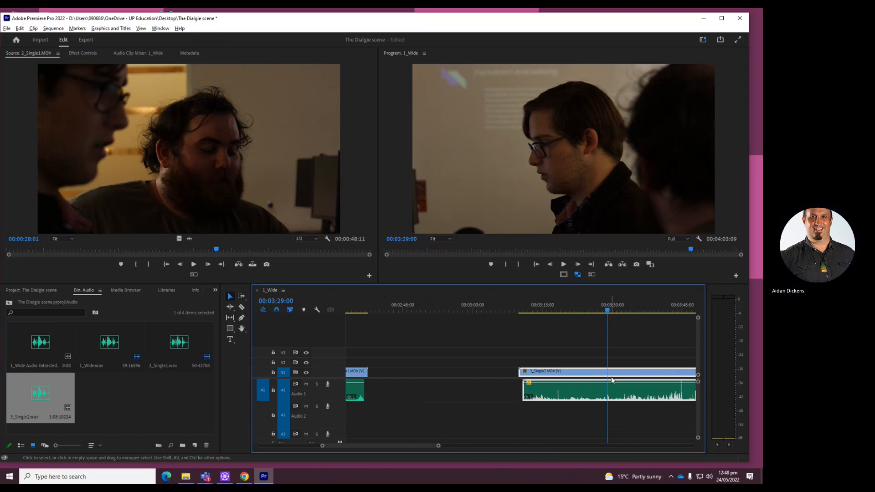
Step: Find the continuing dialogue in 3_Single2.MOV, split the clip and its audio at 00:03:48:16 and delete the part before the split
key("space")
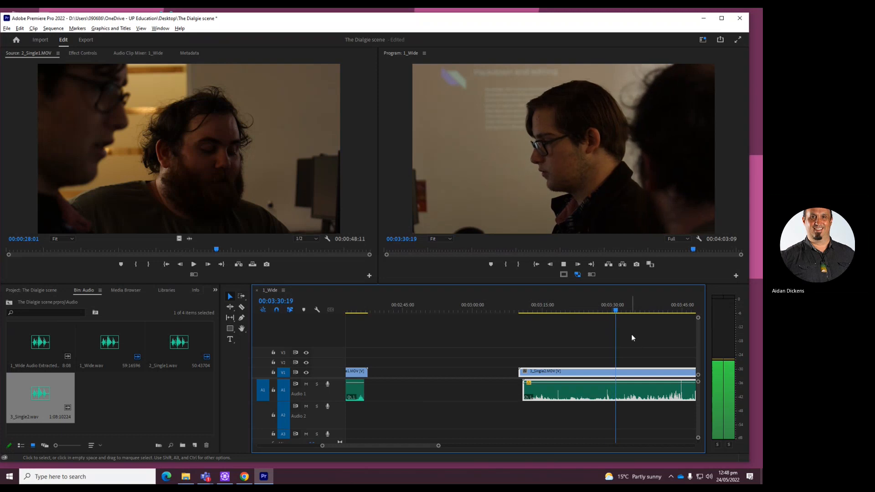
left_click_drag(623, 310, 655, 311)
left_click_drag(388, 444, 400, 444)
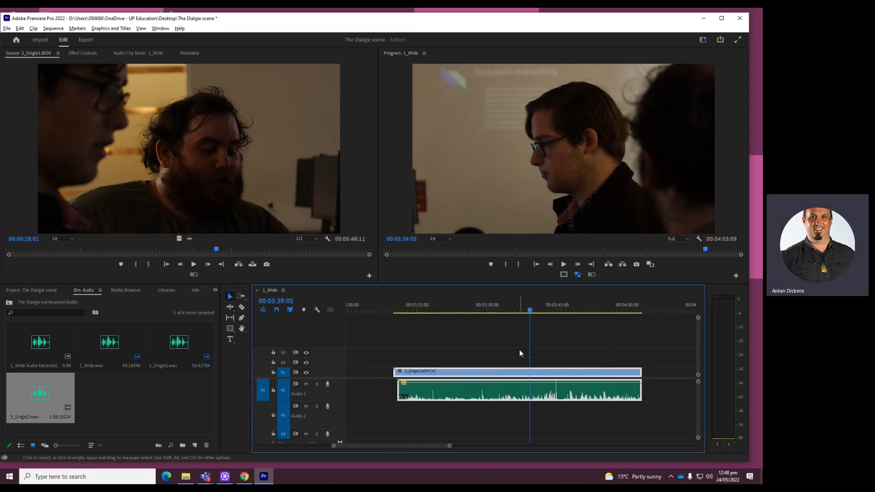
left_click_drag(551, 312, 564, 309)
key("space")
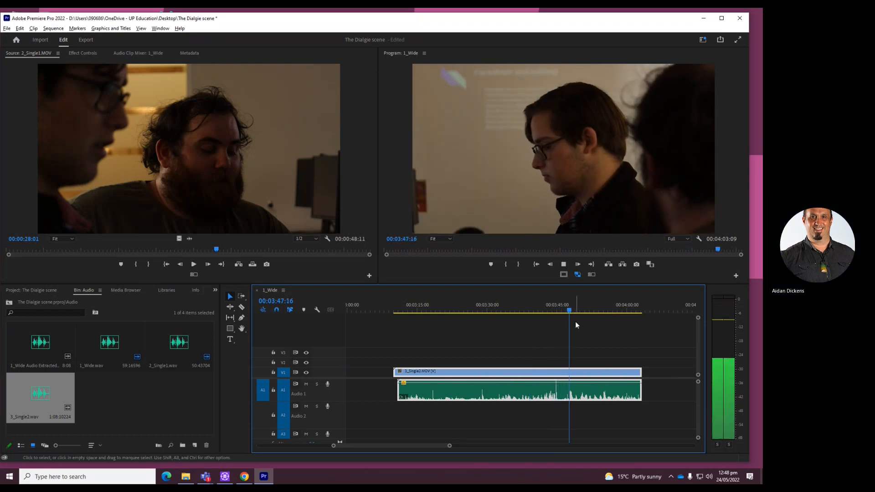
key("space")
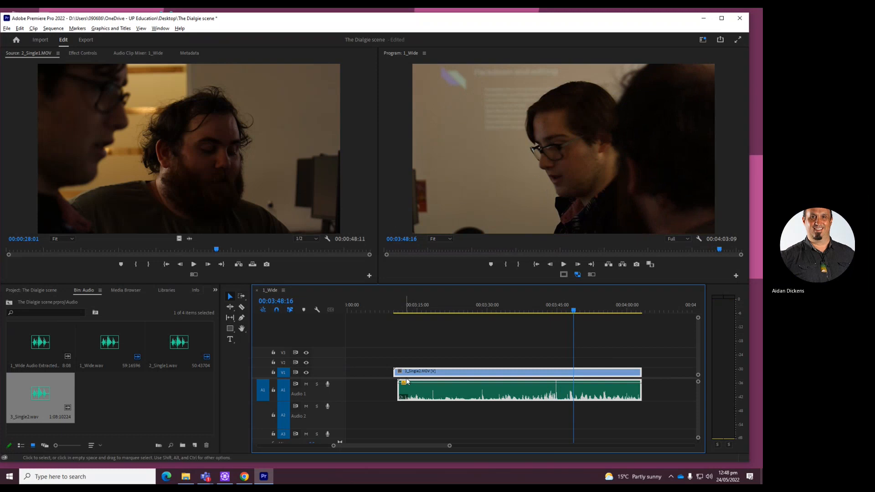
key("ctrl+k")
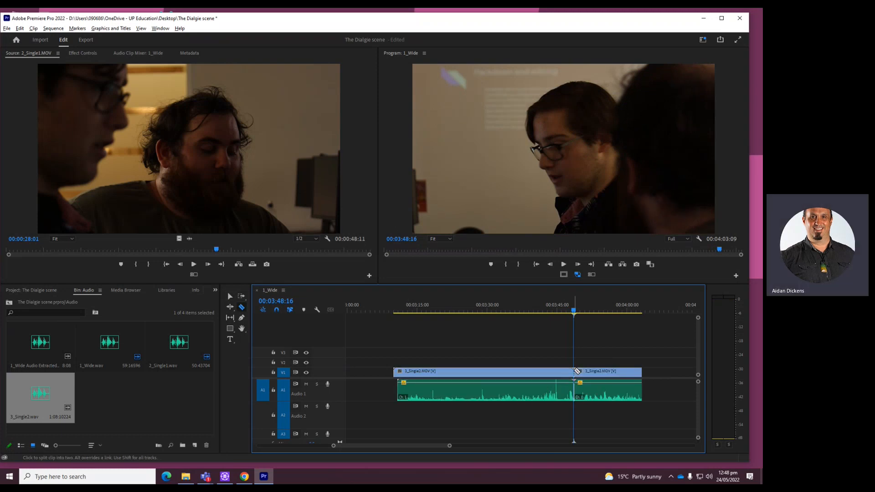
left_click(533, 387)
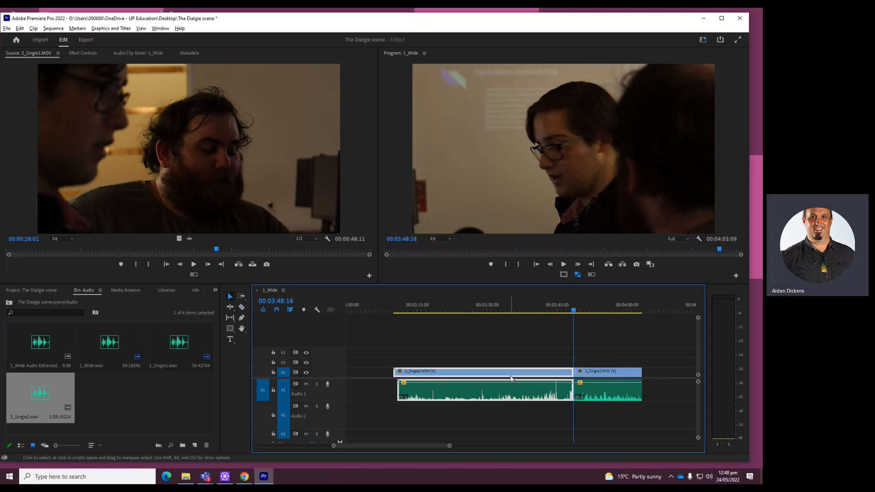
key("Delete")
Step: Split 3_Single2.MOV at 00:03:49:21 and move its short opening piece with audio directly after the 2_Single1.MOV piece near 00:00:15
key("space")
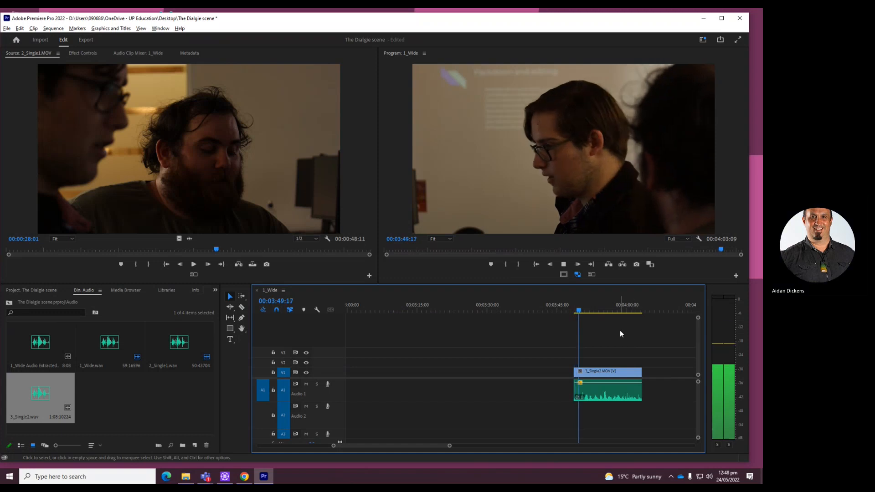
key("c")
left_click(579, 375)
key("v")
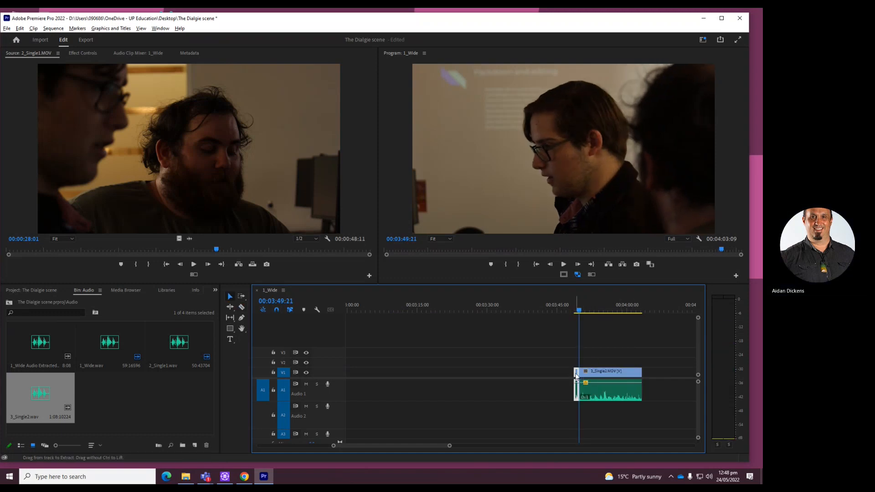
left_click_drag(414, 445, 337, 456)
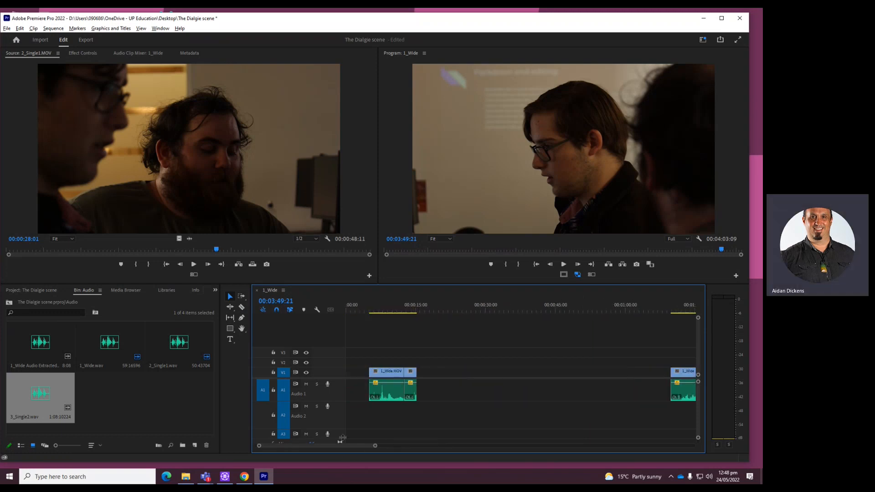
left_click(416, 308)
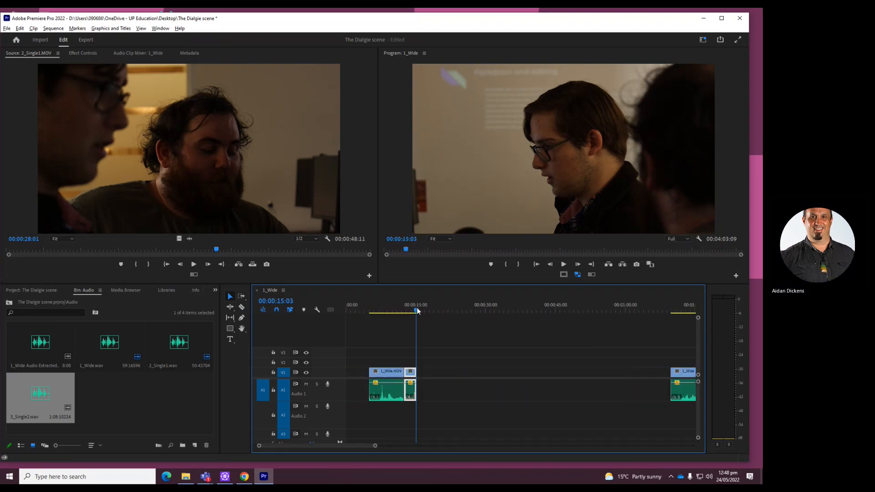
Step: Play the assembled wide and single shots from 00:00:11:11 to check both cuts
left_click(400, 305)
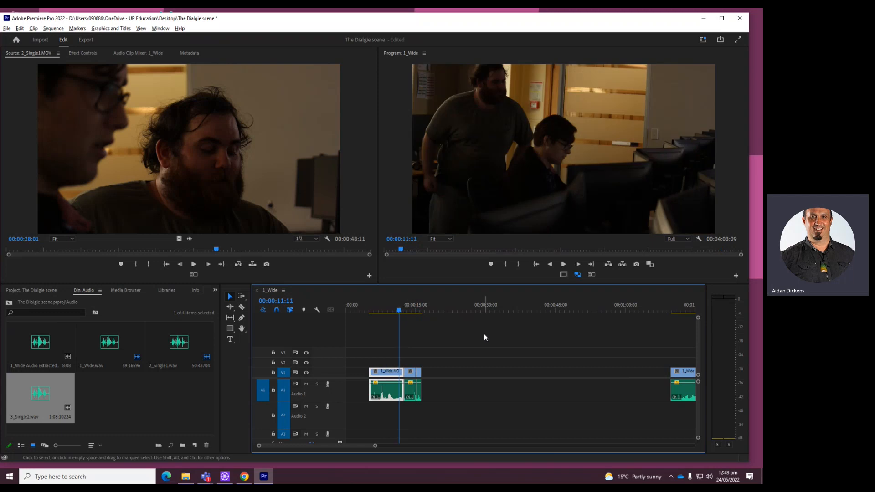
key("space")
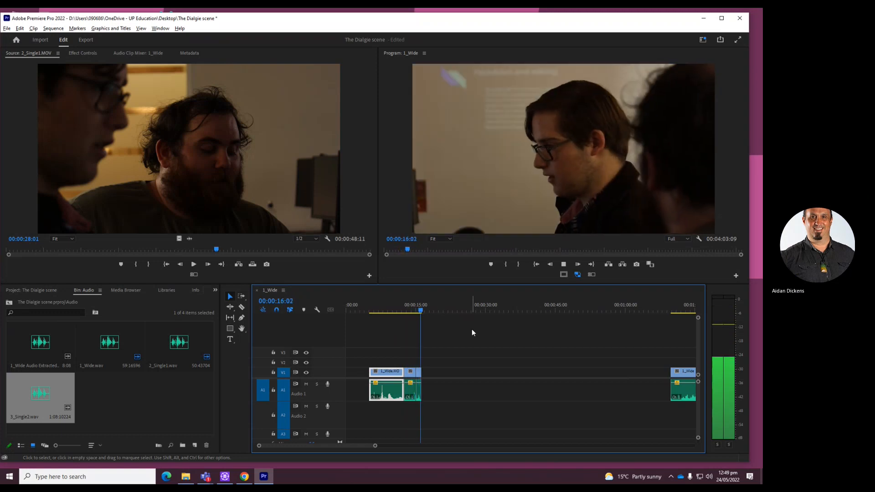
key("space")
Step: Turn off linked selection so that the clips' audio can be edited separately from their picture
key("equal")
key("equal")
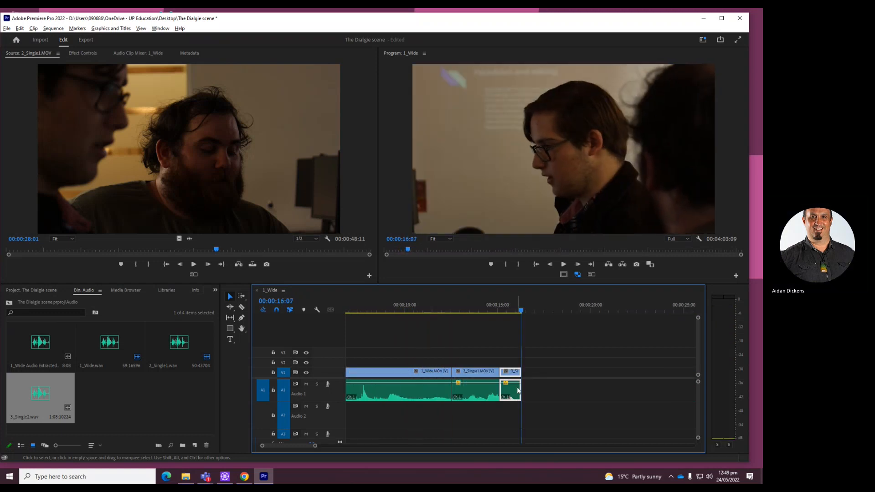
left_click_drag(502, 372, 501, 372)
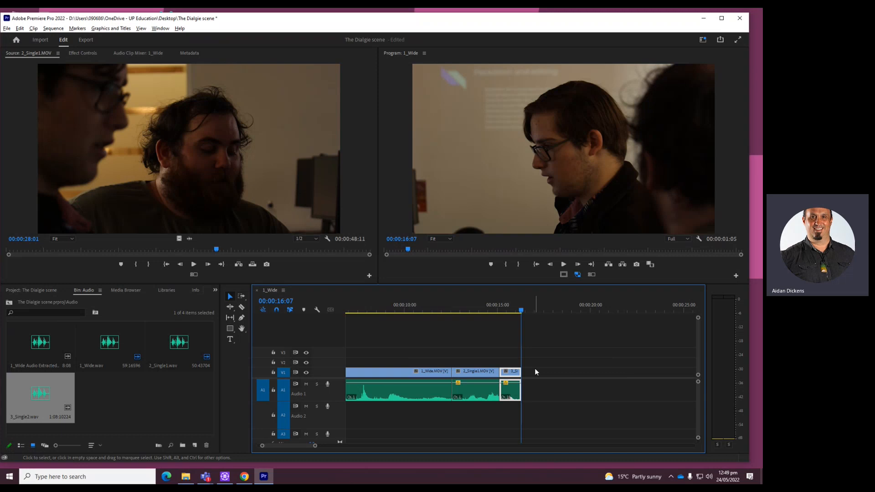
left_click(290, 311)
left_click_drag(510, 399, 497, 418)
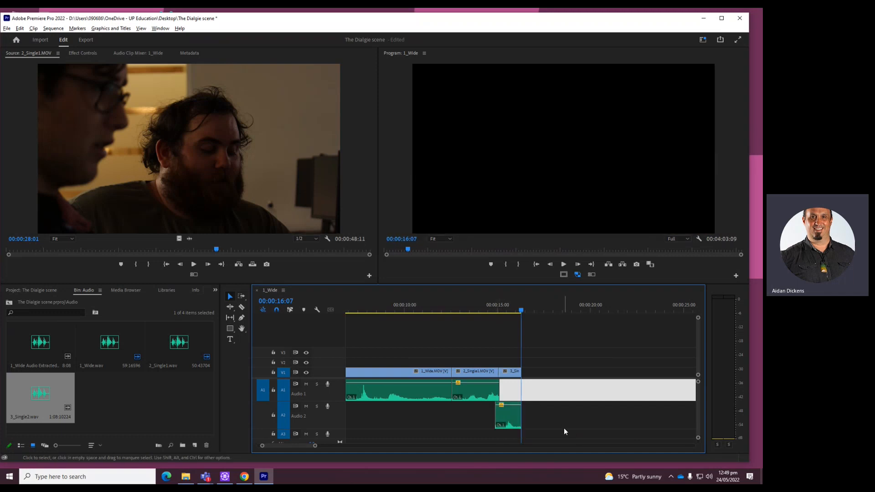
left_click_drag(495, 415, 488, 408)
key("ctrl+z")
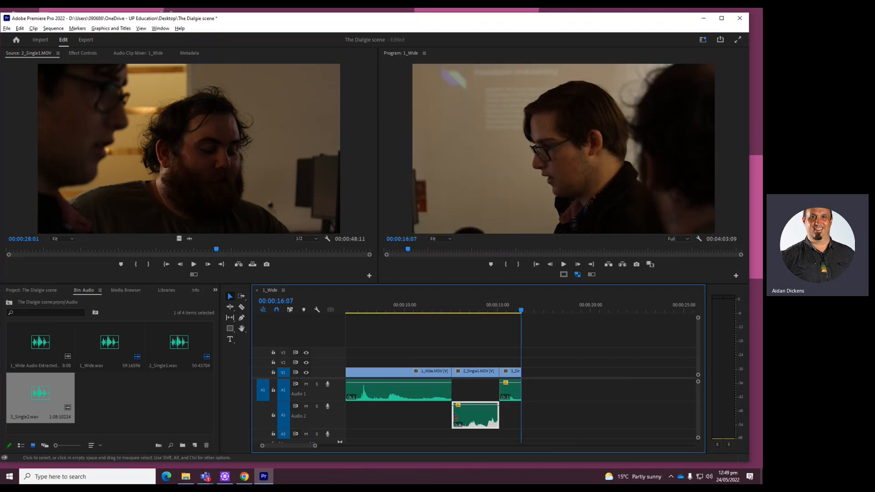
Step: Extend the start of the 2_Single1 audio on Audio 2 by about two frames so it overlaps the end of the wide shot
left_click(458, 309)
key("=")
key("=")
key("=")
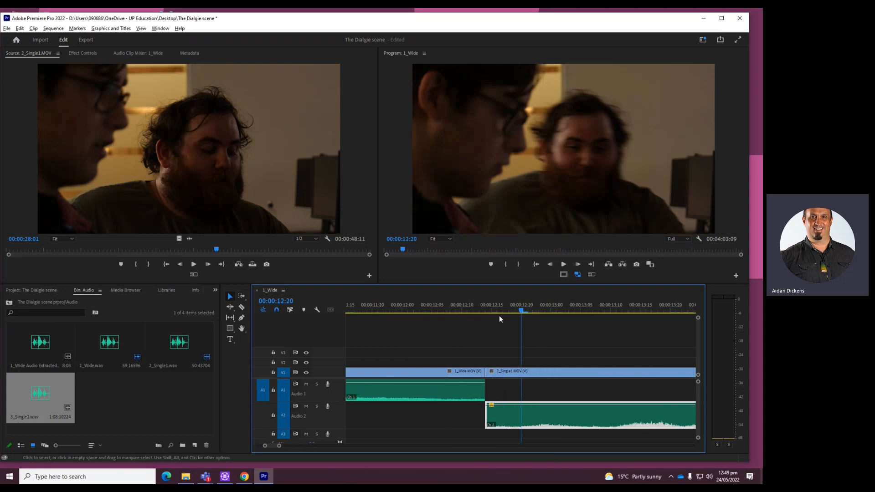
left_click_drag(485, 418, 481, 418)
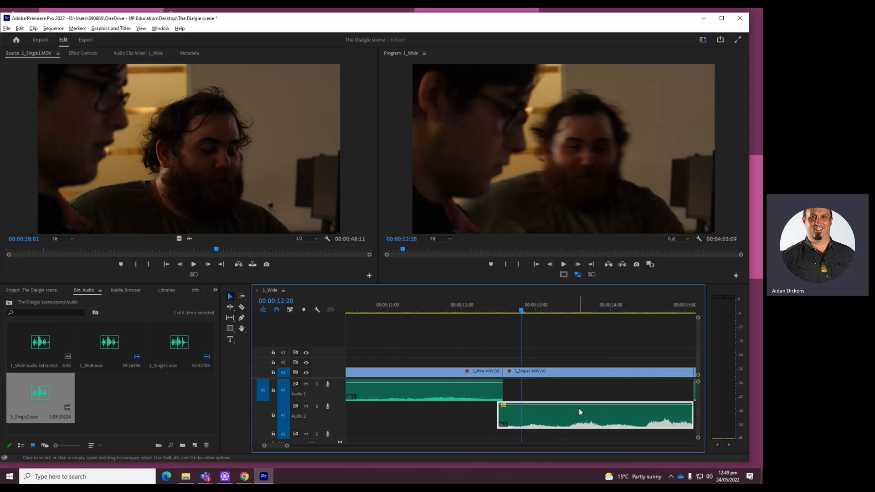
Step: Extend the end of the 2_Single1 audio on Audio 2 by about two frames so it overlaps the following clip's audio
key("-")
key("-")
left_click_drag(607, 414, 610, 414)
Step: Apply a Constant Gain crossfade to the end of the wide shot's audio on Audio 1 and shorten it to two frames
left_click_drag(461, 310, 515, 312)
key("=")
key("=")
key("=")
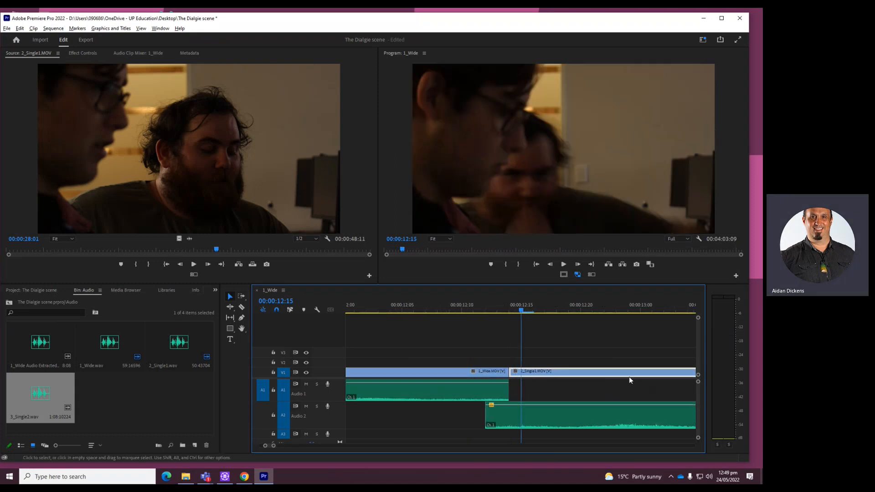
left_click(215, 290)
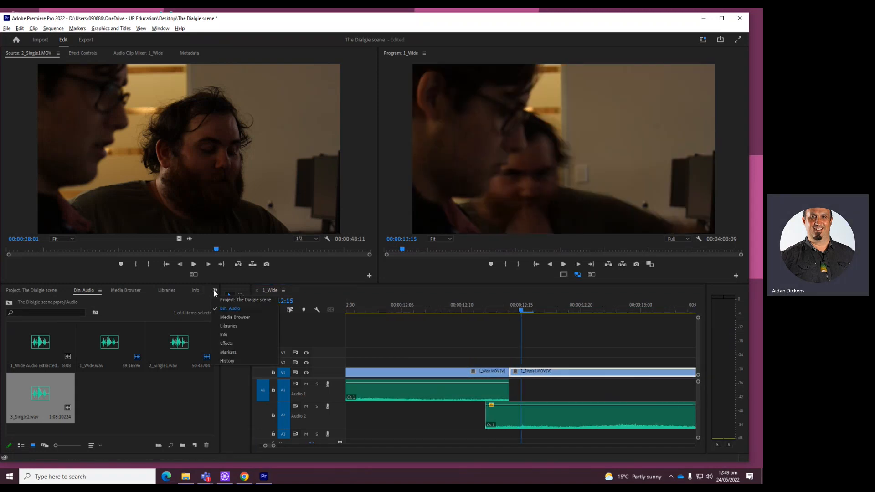
left_click(226, 343)
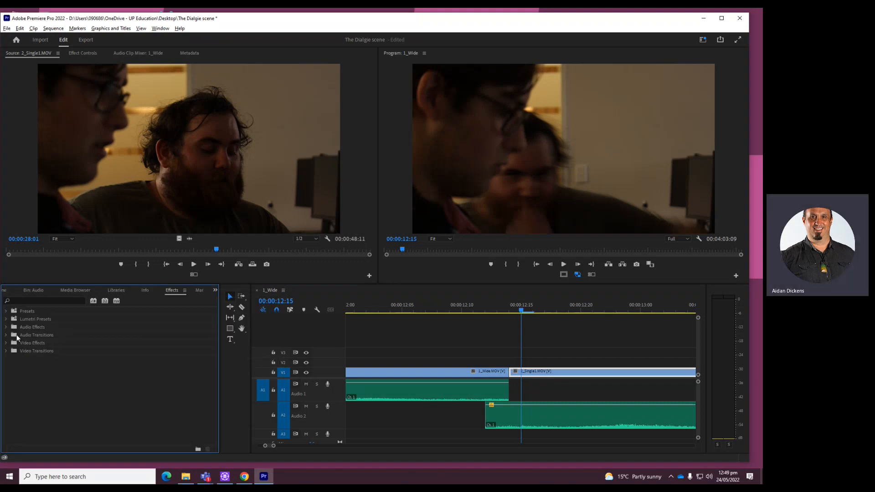
left_click(6, 335)
left_click(11, 343)
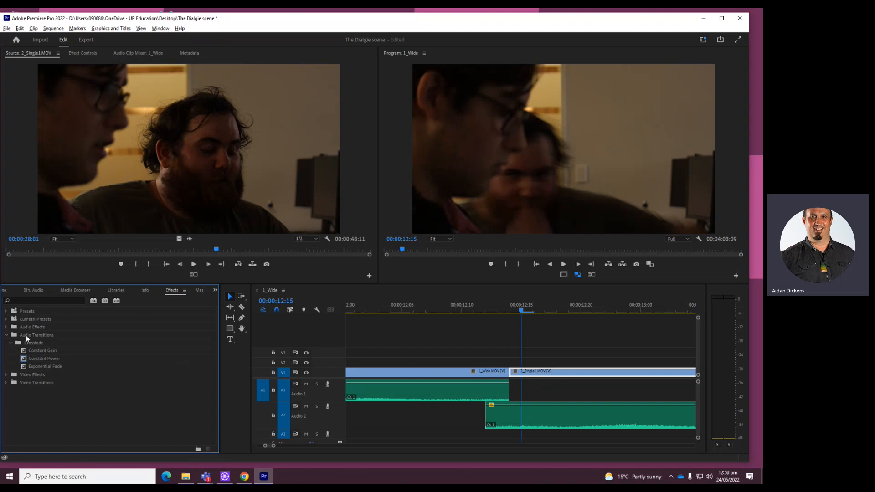
left_click_drag(45, 351, 508, 392)
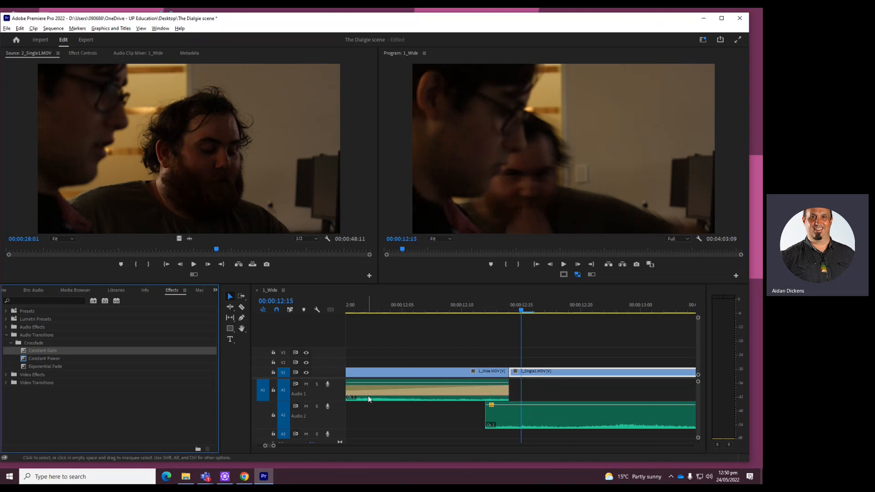
key("minus")
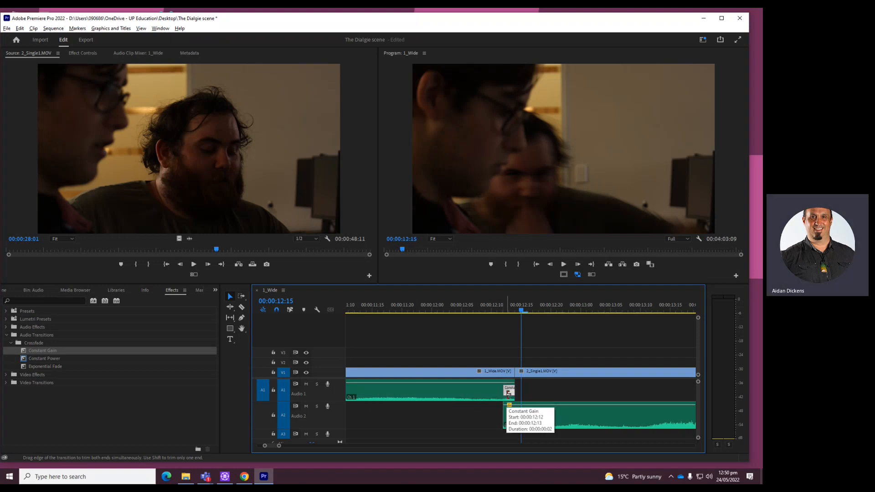
Step: Apply an Exponential Fade to the start of the 2_Single1 audio on Audio 2 and shorten it to match the brief overlap
left_click(48, 366)
left_click_drag(47, 365, 512, 415)
key("minus")
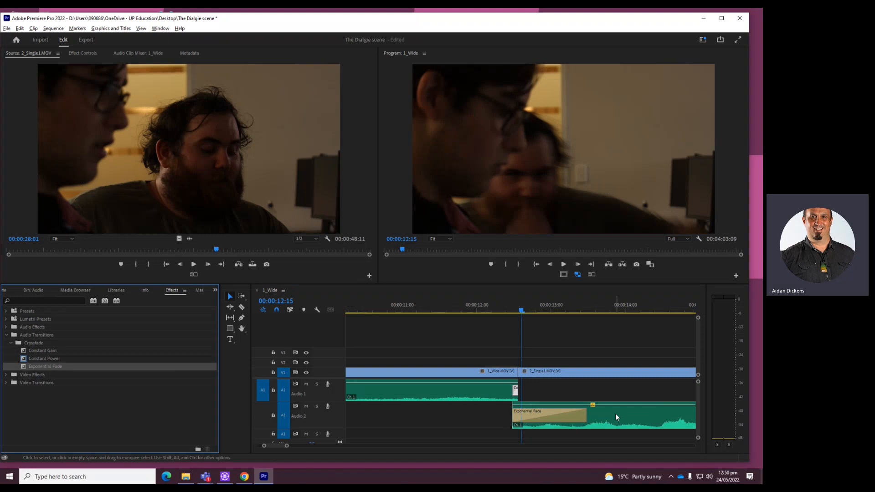
left_click_drag(586, 418, 515, 419)
Step: Play the sequence from 00:00:11:12 to check the audio fades at the cut from the wide shot to 2_Single1.MOV
left_click(450, 306)
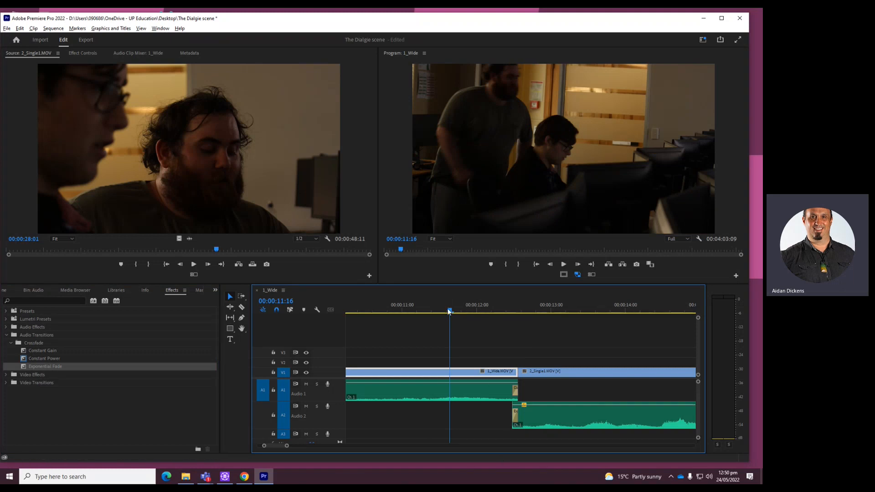
left_click_drag(449, 310, 438, 310)
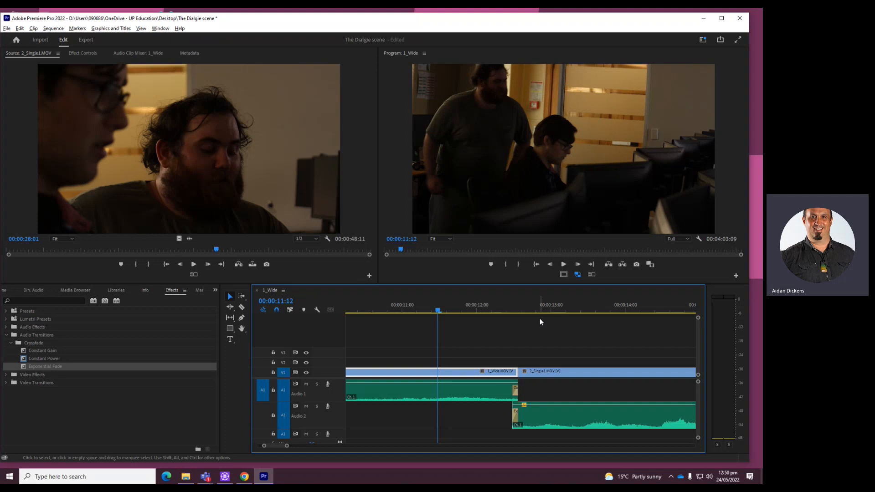
key("space")
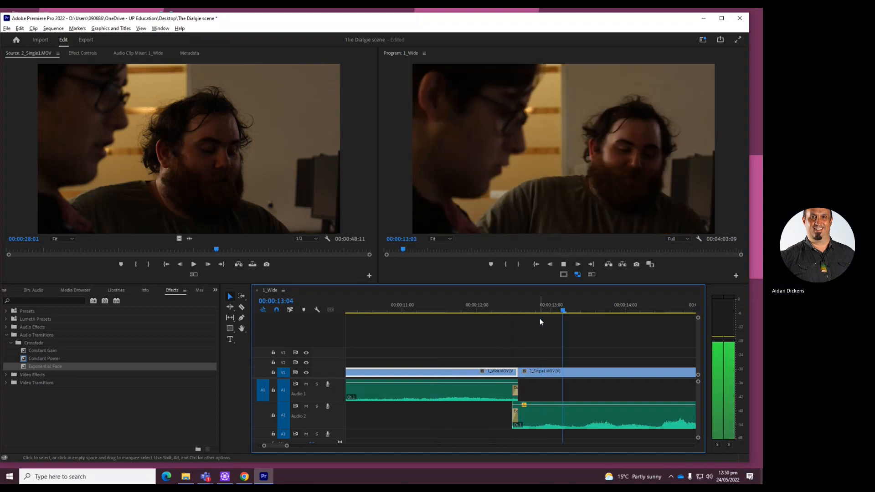
key("space")
key("minus")
key("minus")
key("minus")
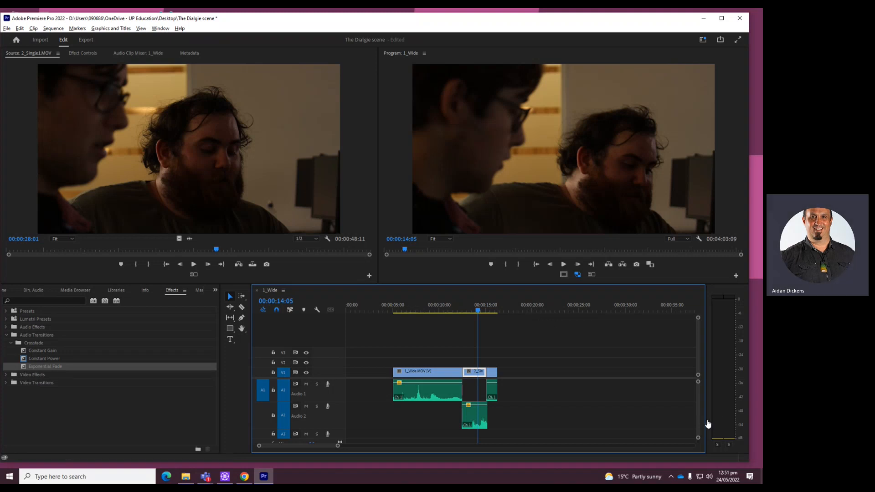
key("alt+Tab")
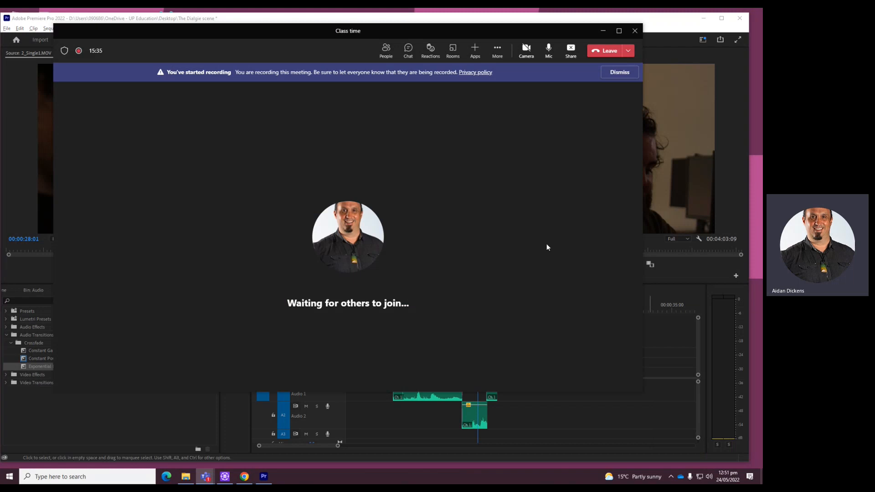
left_click(499, 51)
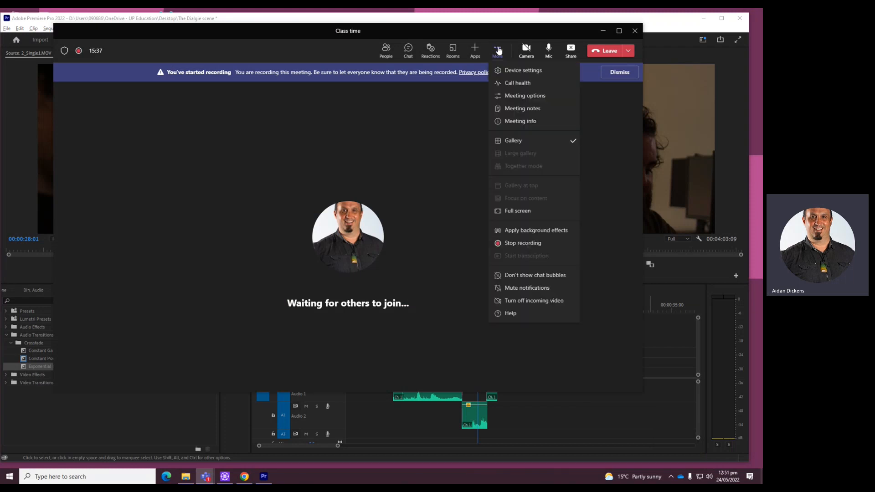